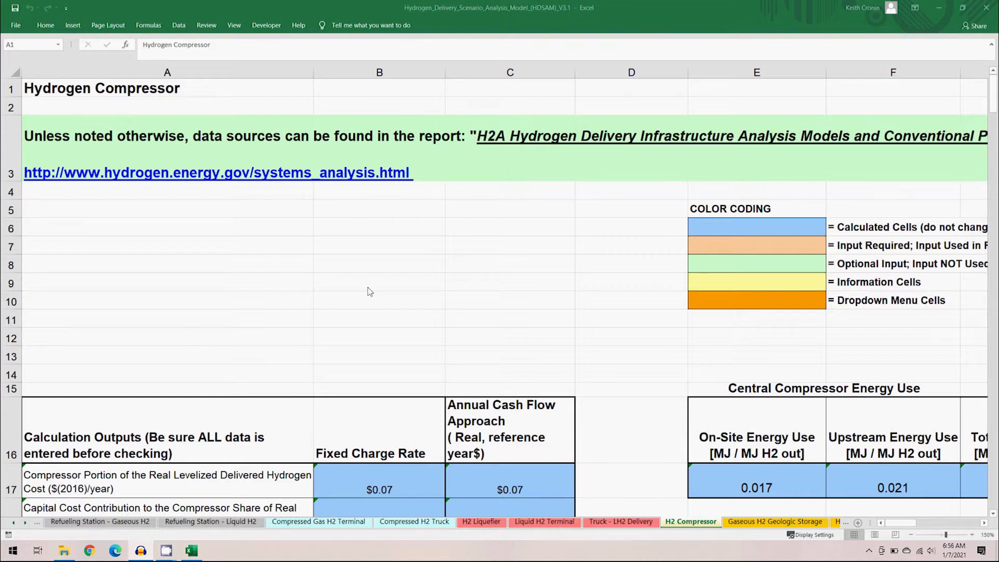
- Review the H2 Compressor sheet's calculation outputs by highlighting the levelized cost, cost contribution and system energy use rows
click(994, 105)
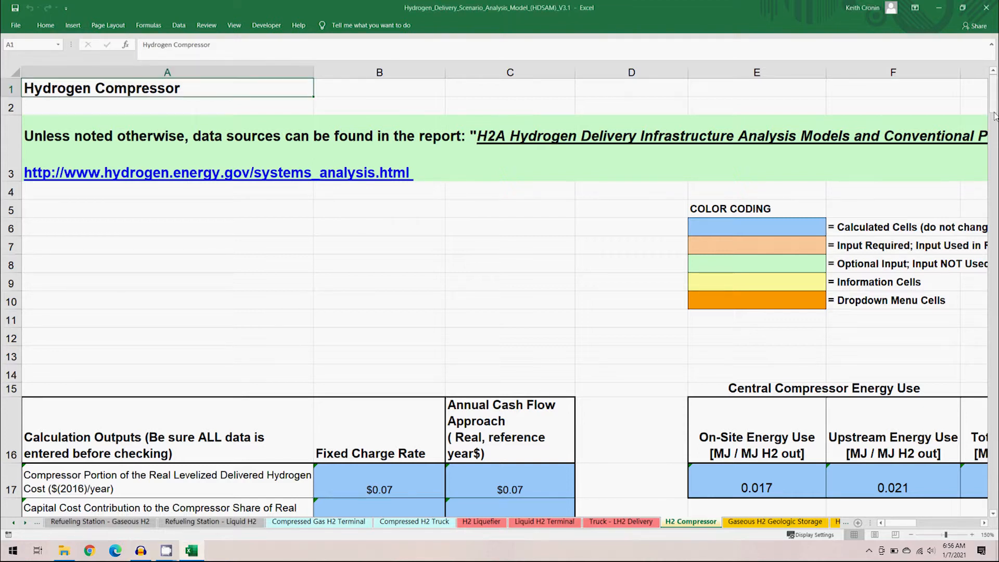
scroll(918, 398, down, 5)
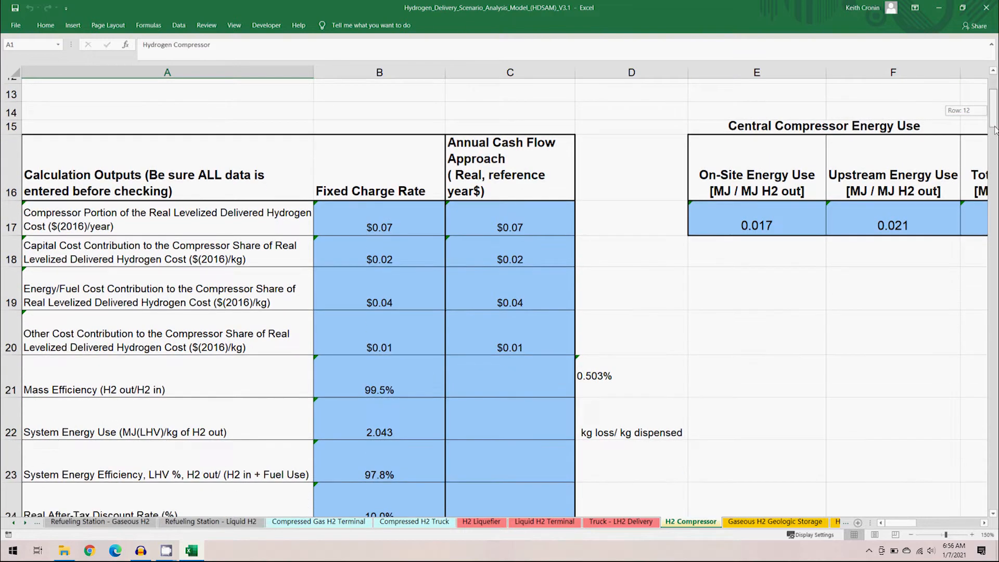
drag(913, 522, 905, 523)
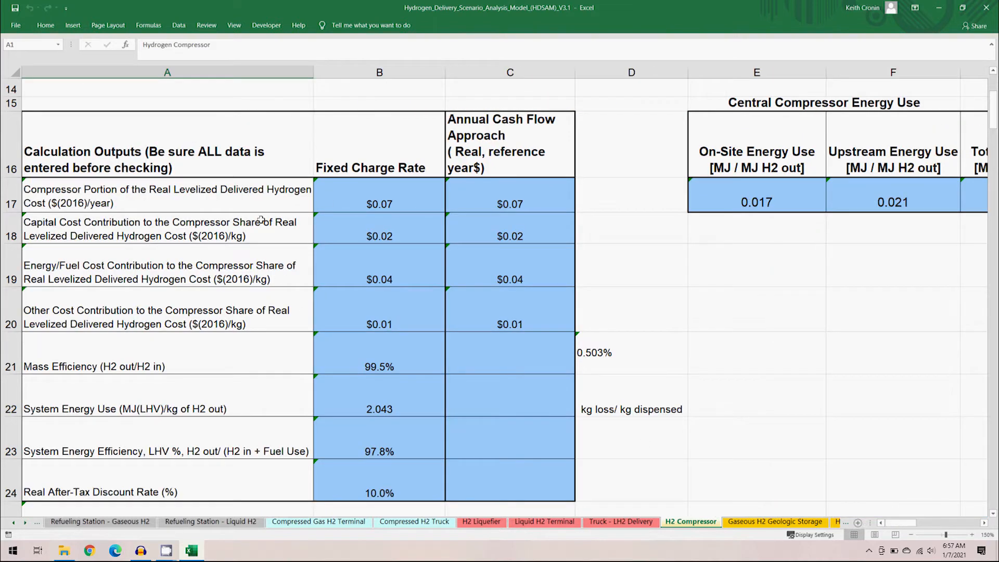
drag(252, 196, 487, 188)
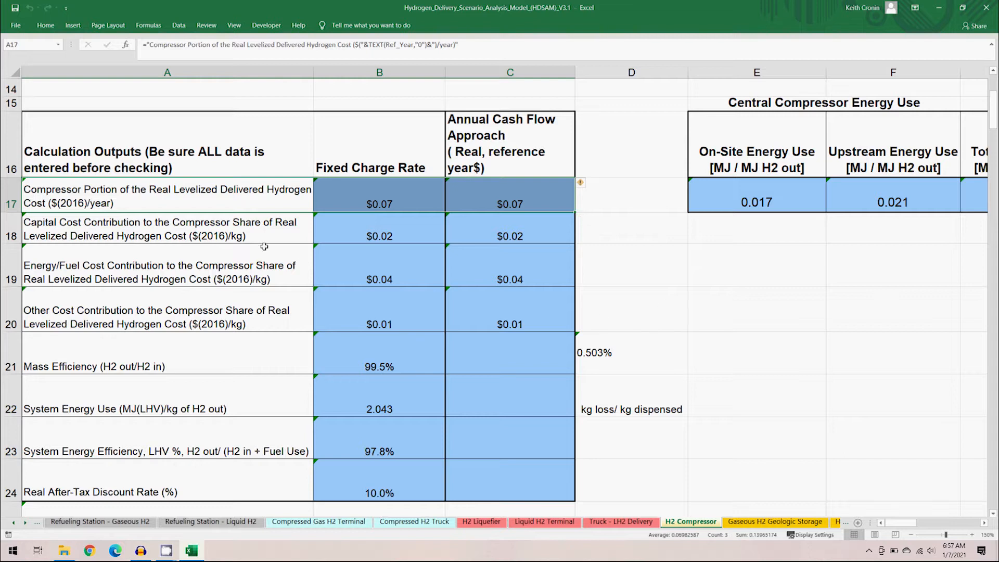
drag(261, 233, 476, 306)
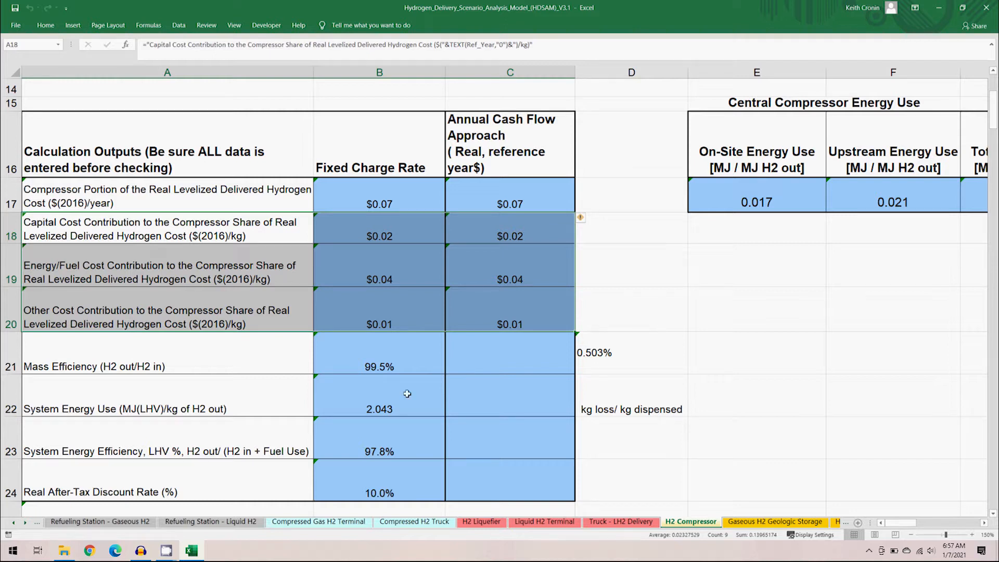
drag(274, 409, 467, 407)
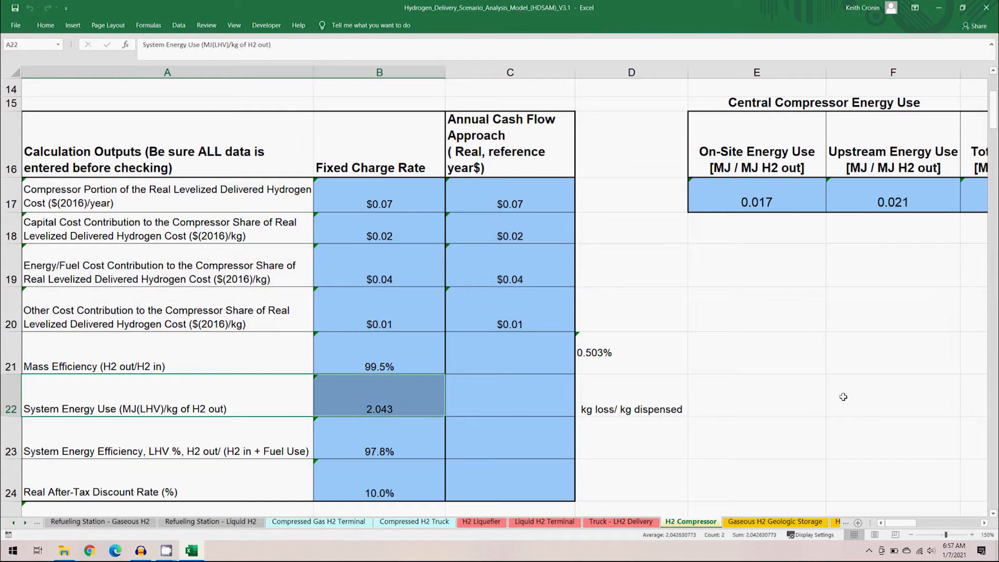
- Scroll through the compressor design inputs, calculations, economic assumptions, capital investment and O&M cost sections to examine them
drag(991, 123, 993, 142)
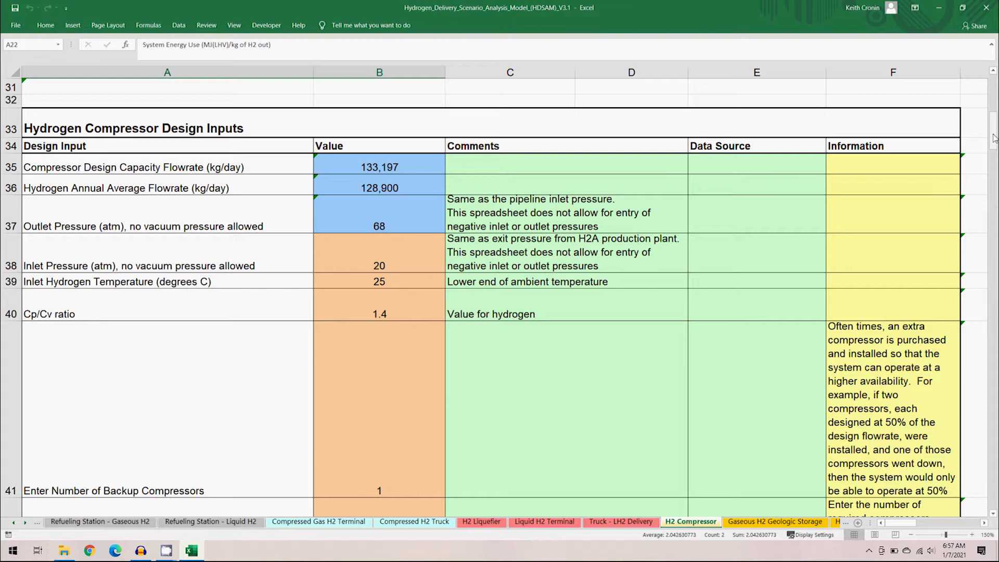
drag(994, 138, 995, 140)
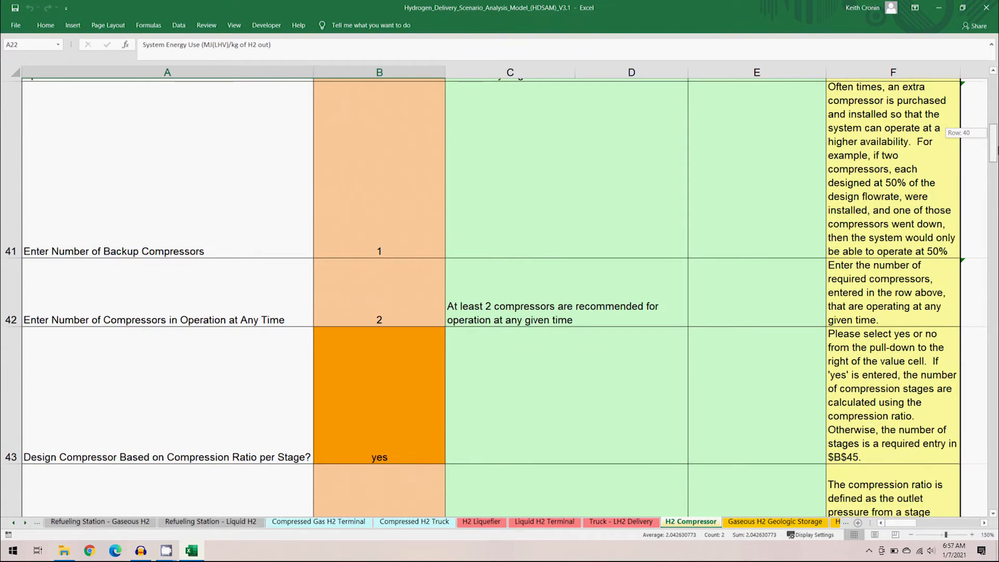
drag(995, 140, 994, 144)
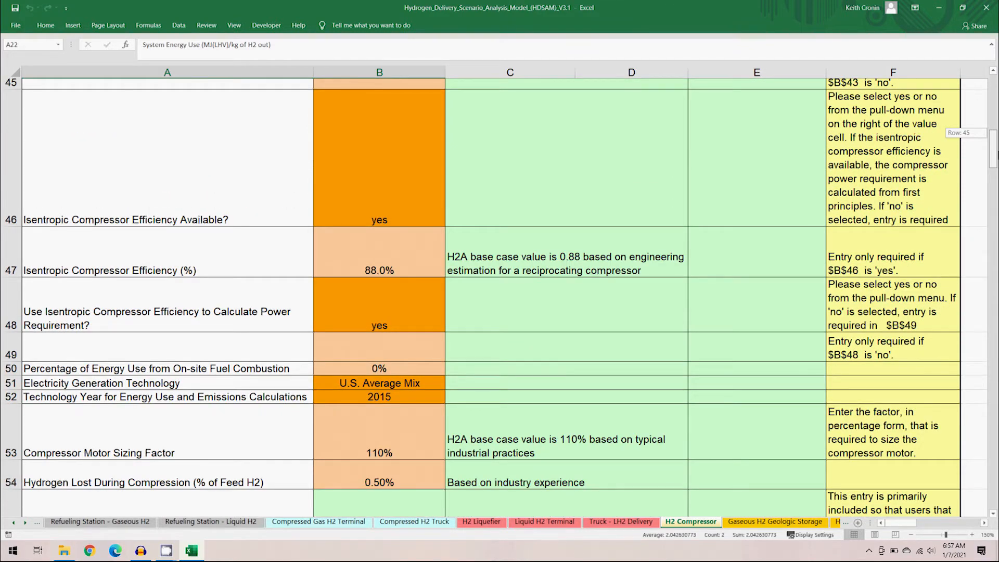
drag(997, 155, 997, 167)
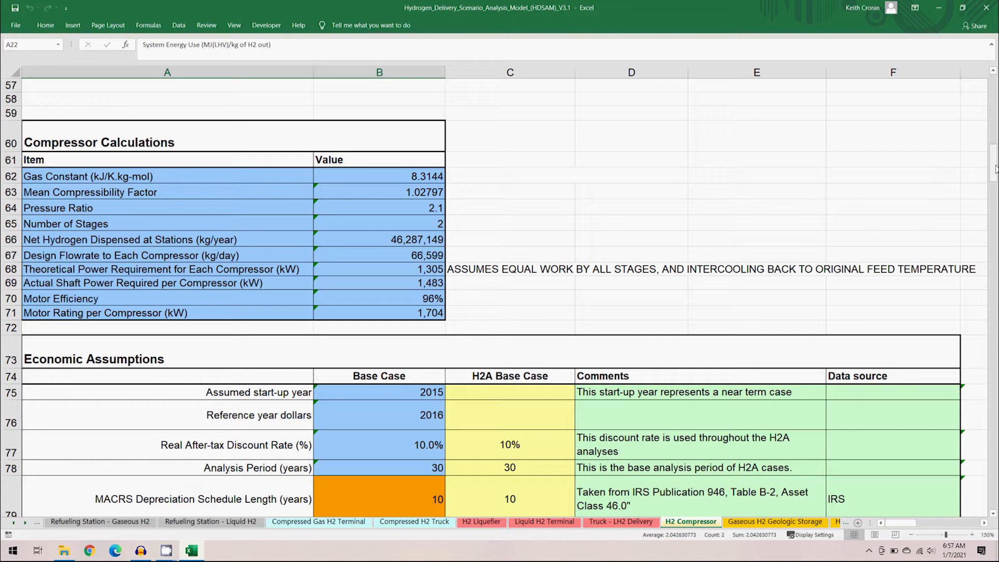
drag(995, 169, 995, 178)
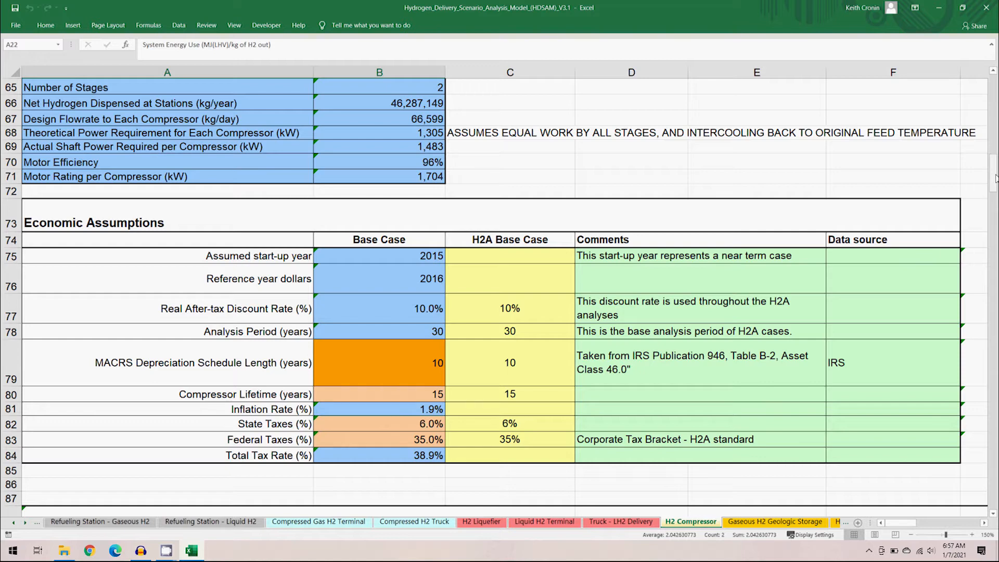
drag(995, 178, 995, 189)
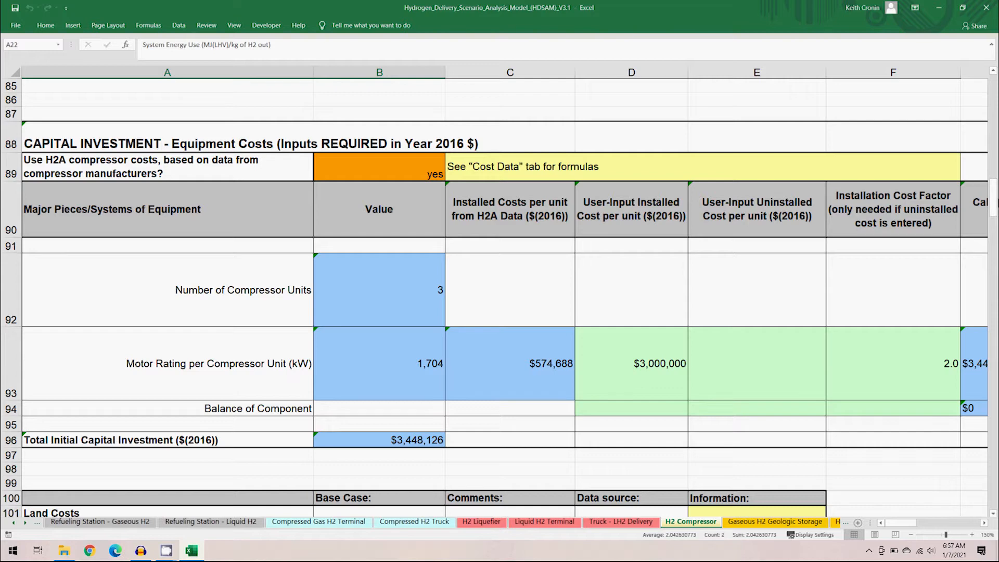
drag(994, 204, 995, 218)
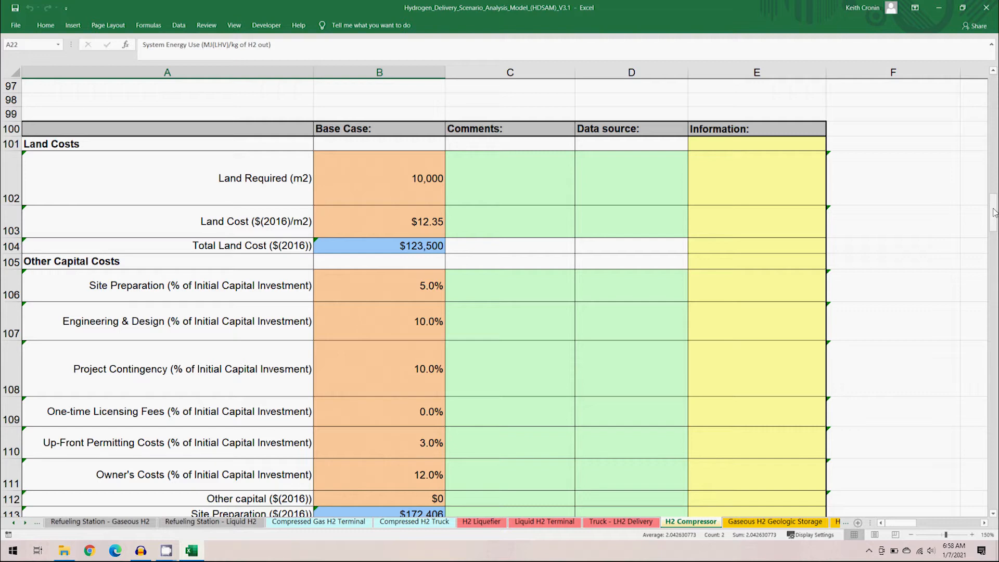
drag(994, 212, 994, 245)
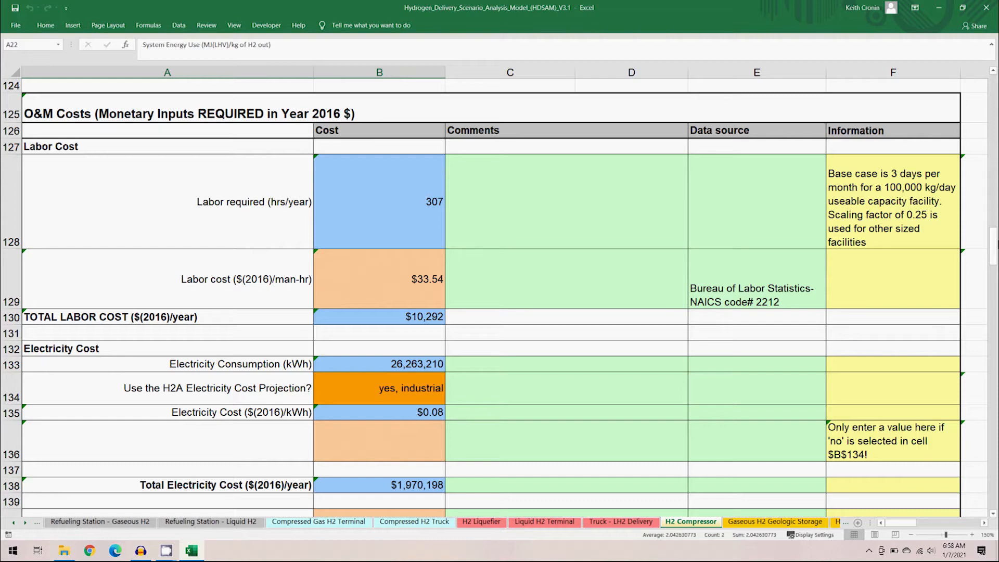
drag(994, 249, 994, 256)
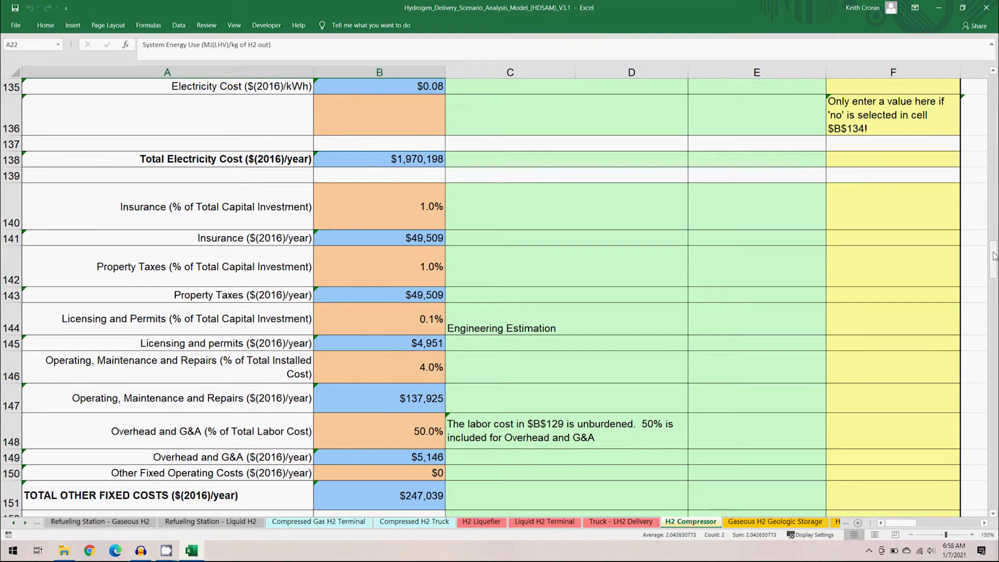
drag(994, 255, 995, 313)
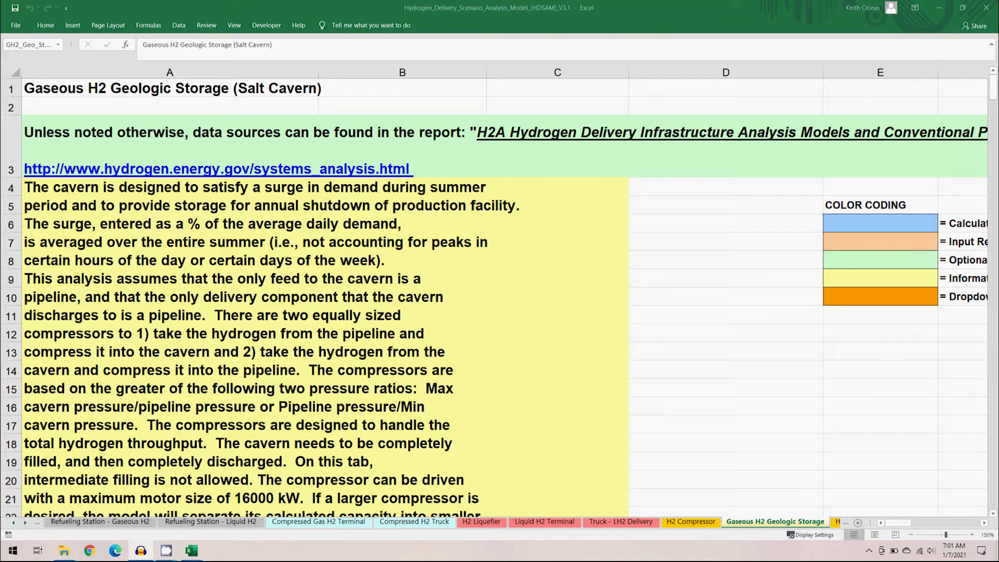
- Review the Gaseous H2 Geologic Storage sheet's calculation outputs by highlighting the levelized cost, contribution and energy use rows
click(396, 10)
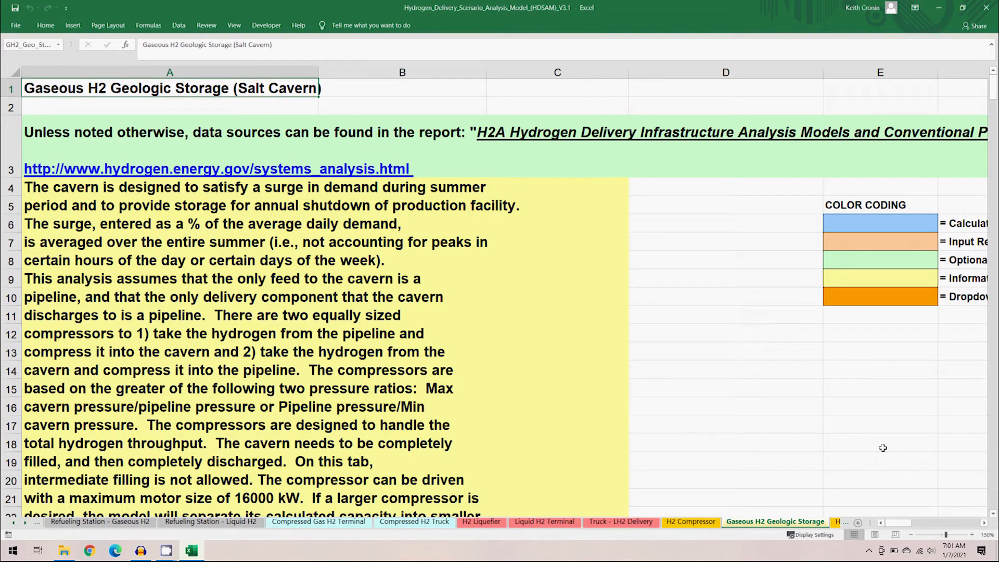
drag(992, 96, 992, 119)
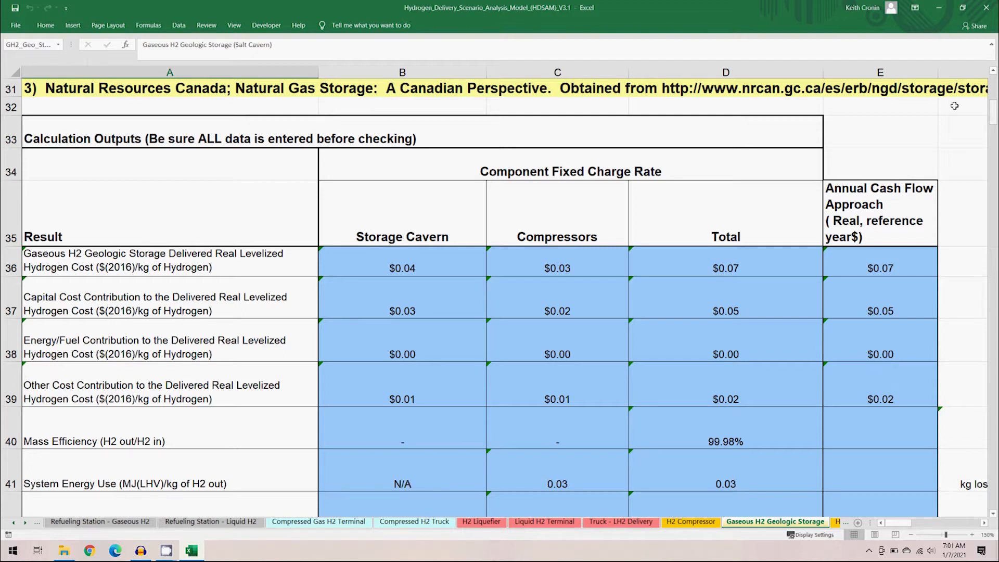
drag(269, 268, 991, 265)
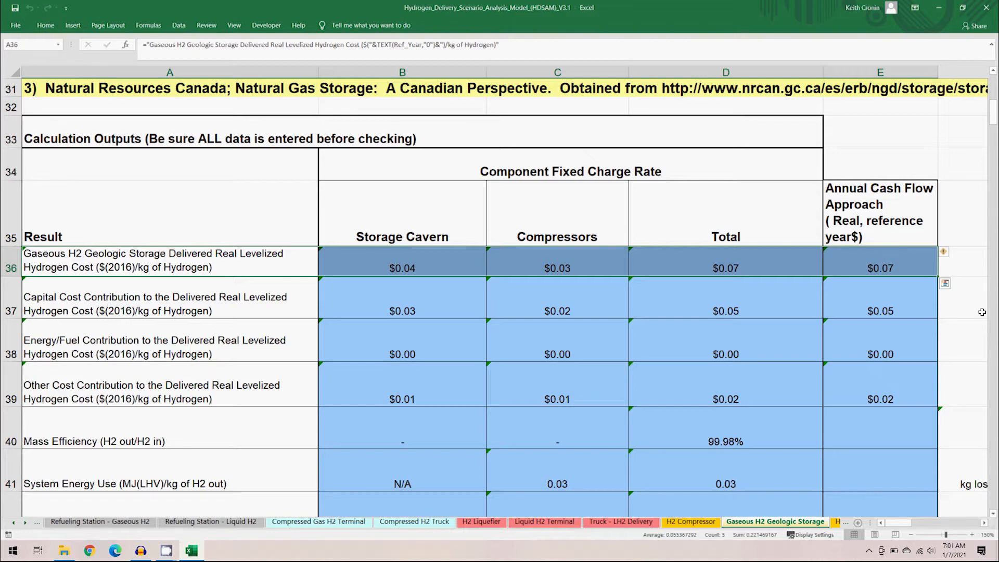
drag(253, 304, 869, 384)
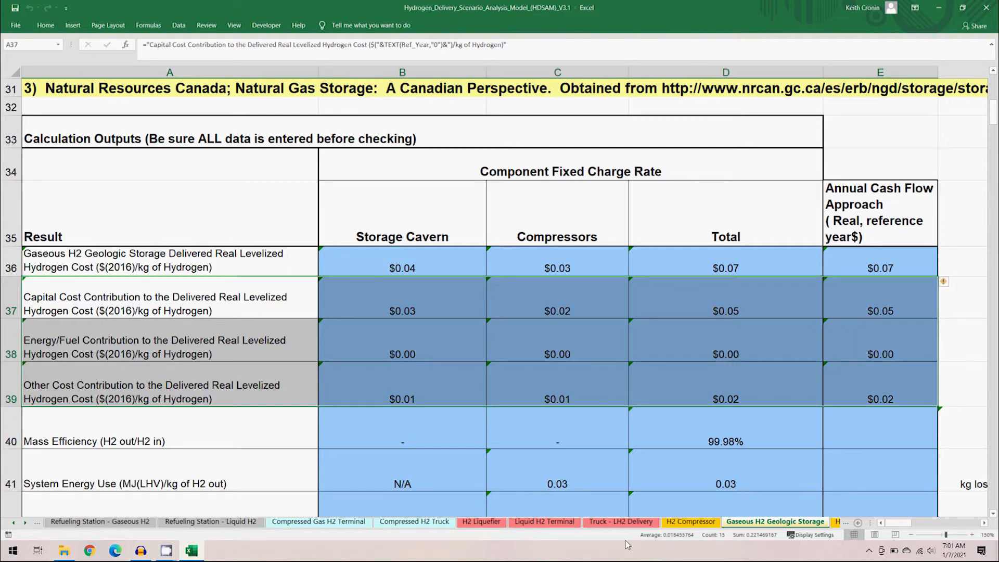
drag(266, 483, 871, 479)
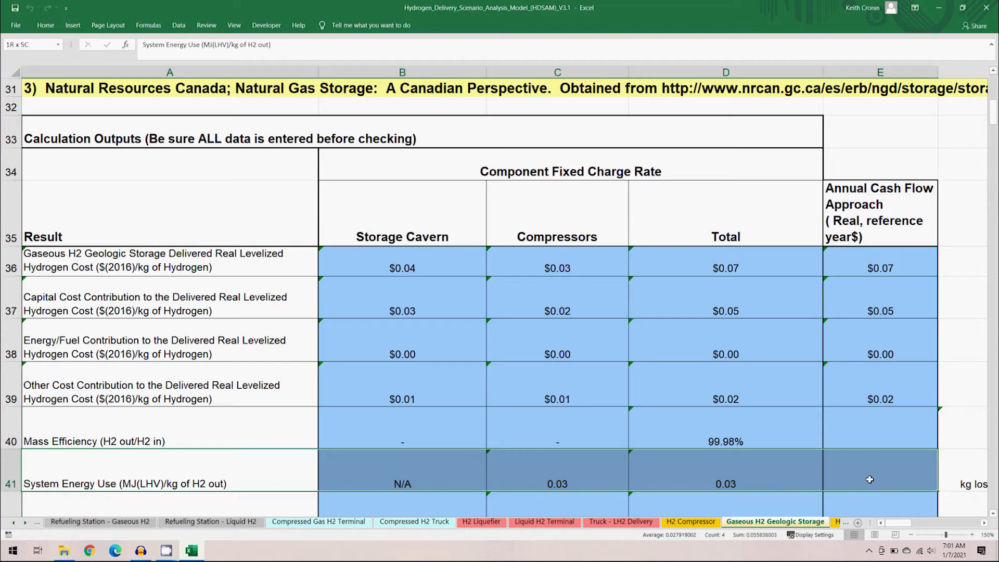
- Scroll through the geologic storage design inputs, scenario inputs, calculations, economic assumptions, capital and O&M cost sections
drag(994, 126, 994, 134)
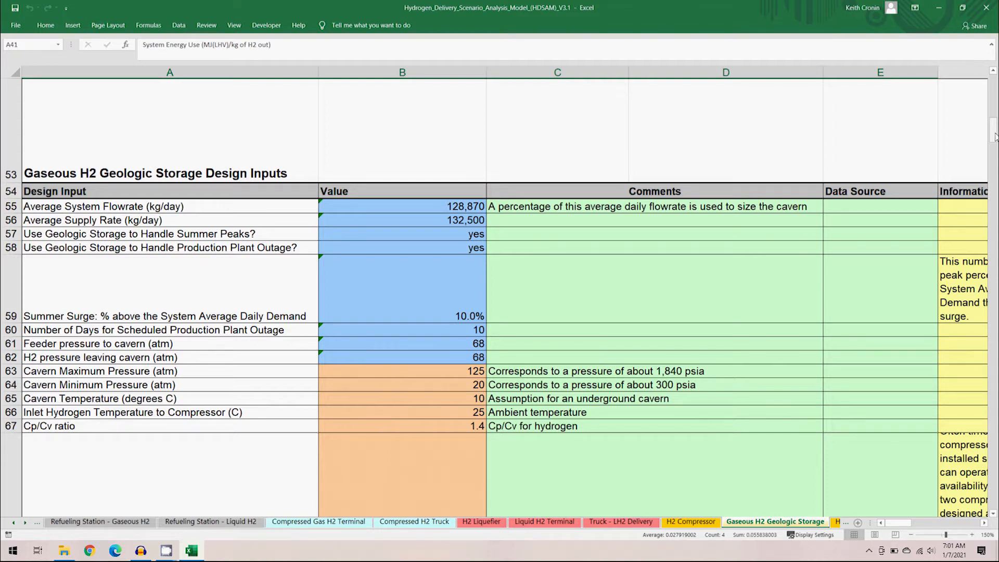
drag(995, 137, 995, 144)
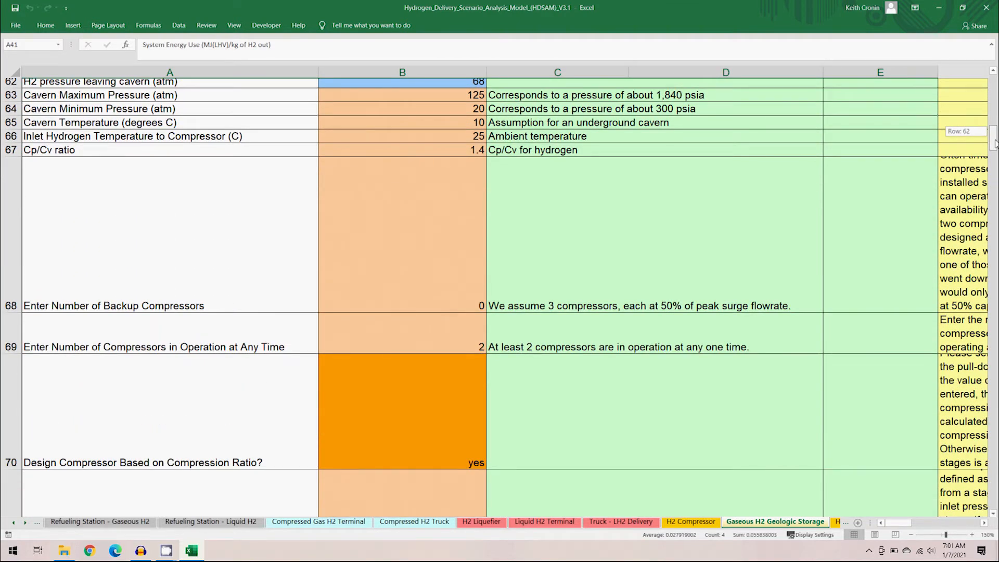
drag(994, 144, 994, 161)
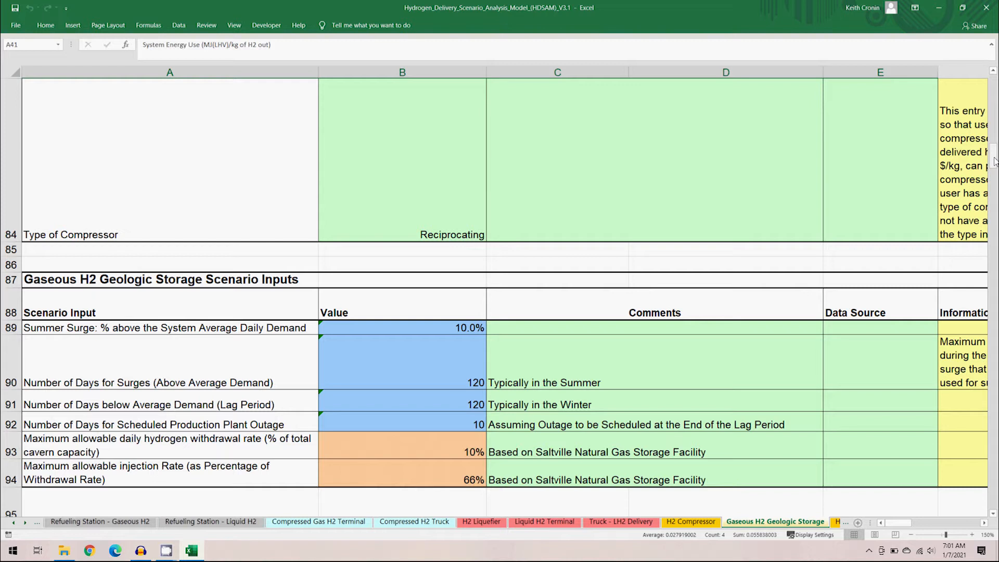
drag(994, 161, 993, 169)
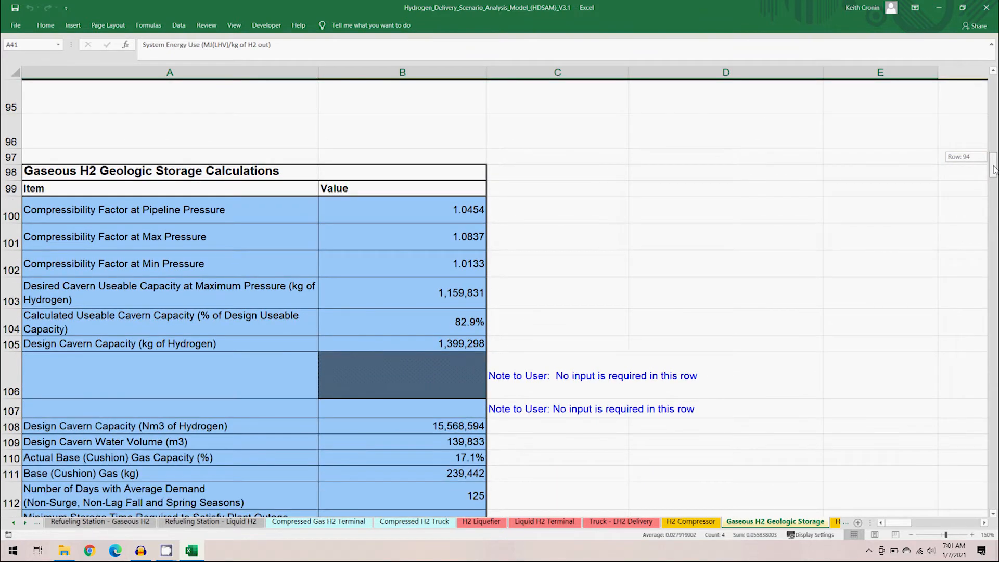
drag(994, 169, 993, 192)
drag(995, 207, 995, 214)
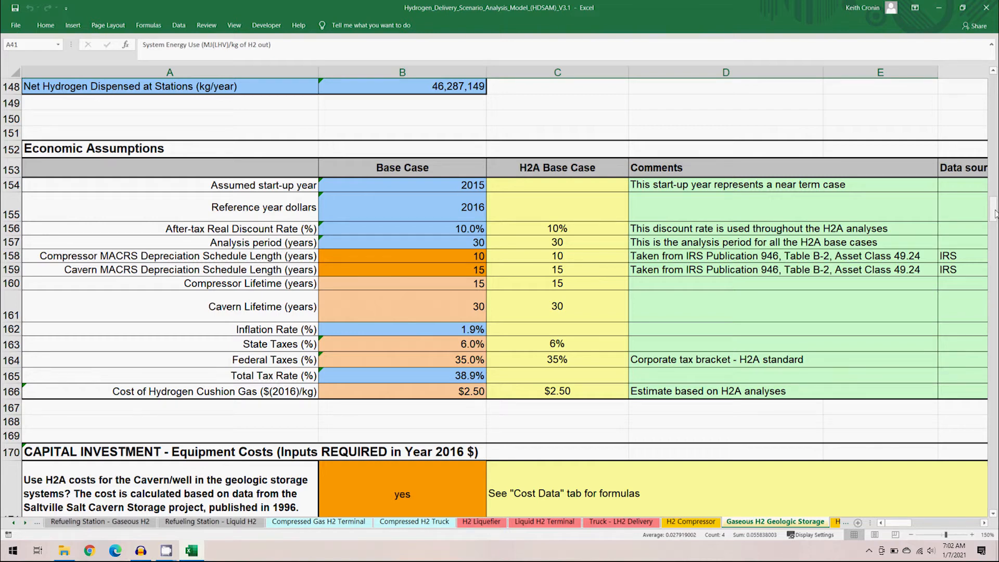
drag(995, 213, 995, 250)
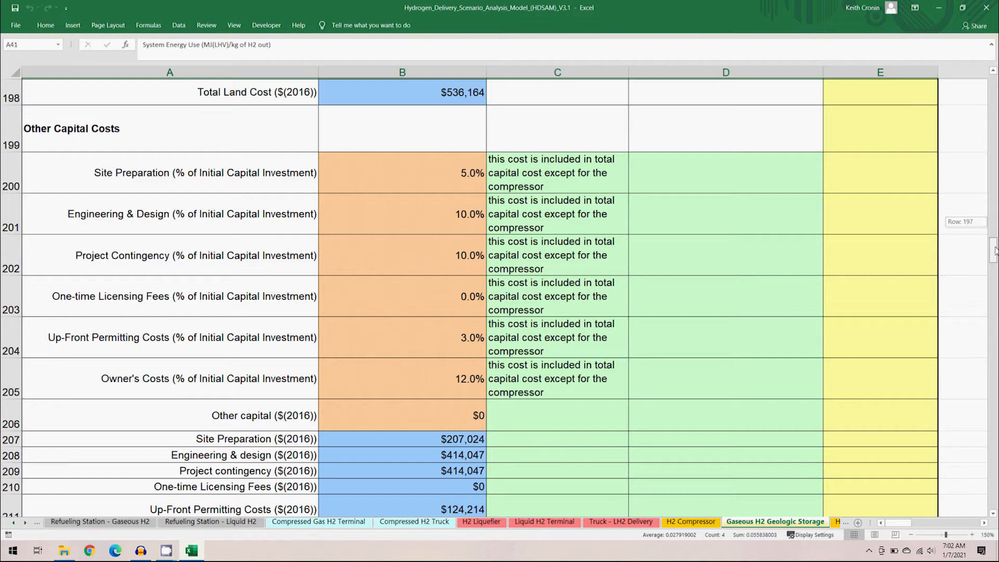
drag(995, 251, 994, 267)
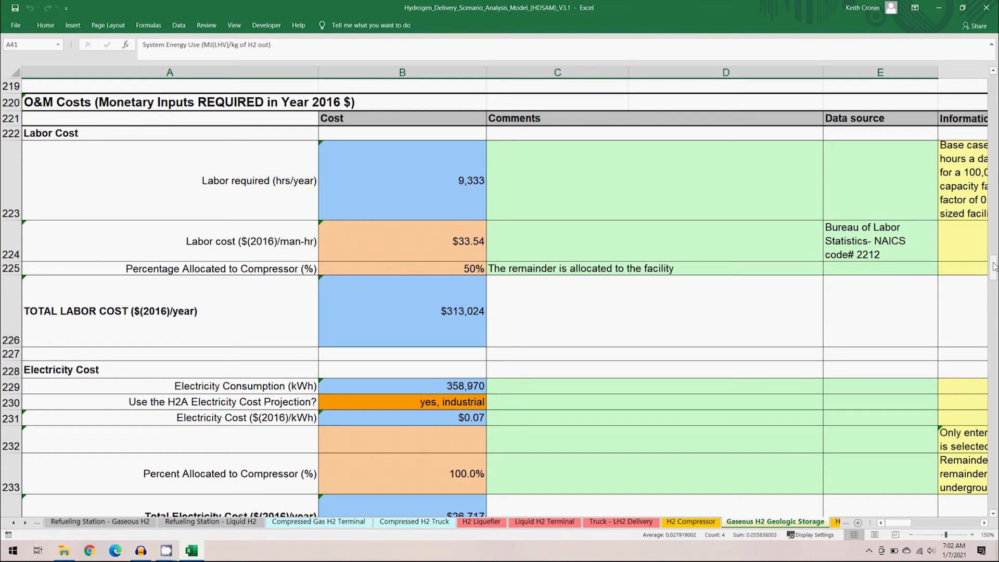
drag(994, 265, 994, 273)
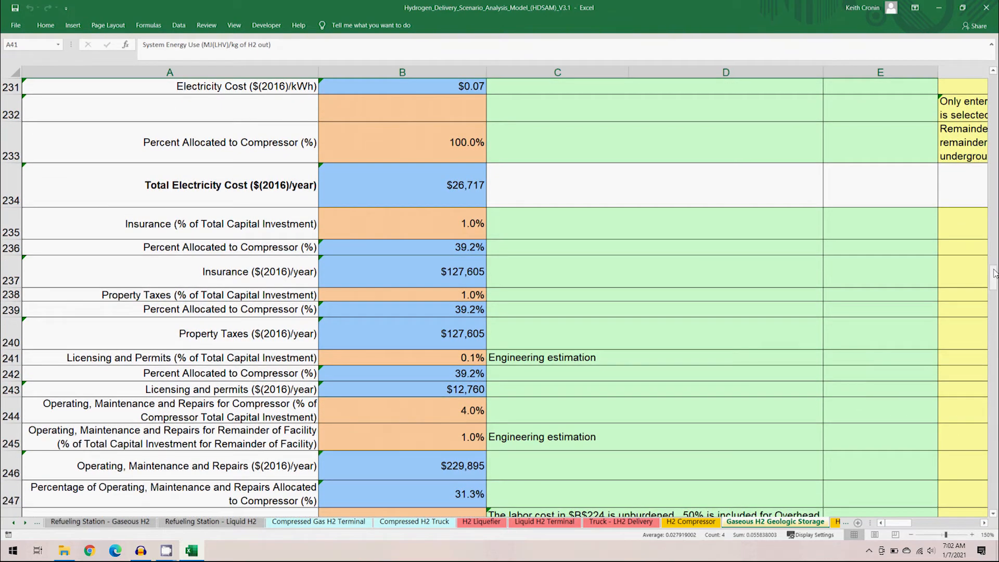
drag(994, 273, 994, 277)
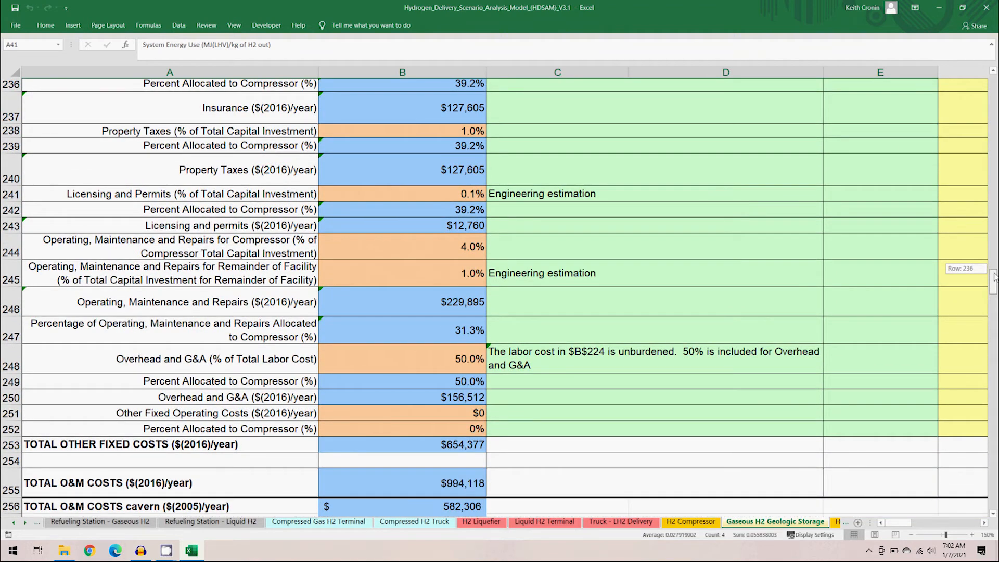
drag(994, 277, 994, 291)
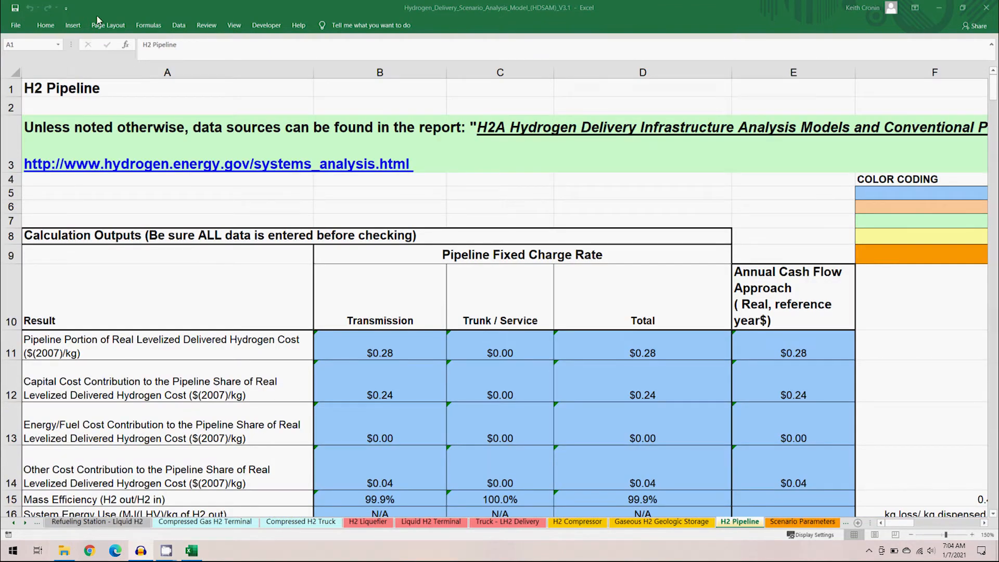
- Review the H2 Pipeline sheet's calculation outputs by highlighting the pipeline levelized cost and cost contribution rows
click(109, 5)
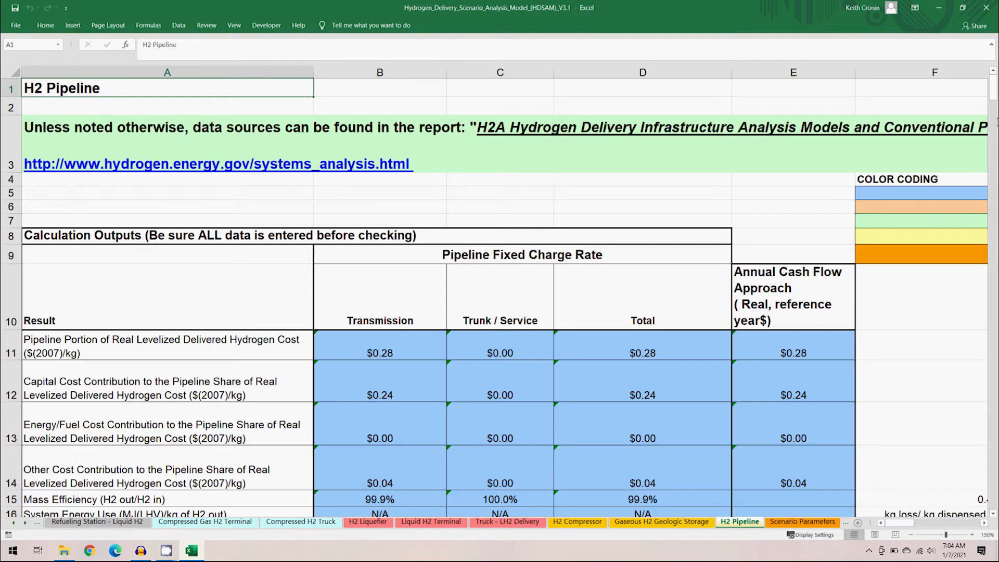
scroll(957, 93, down, 2)
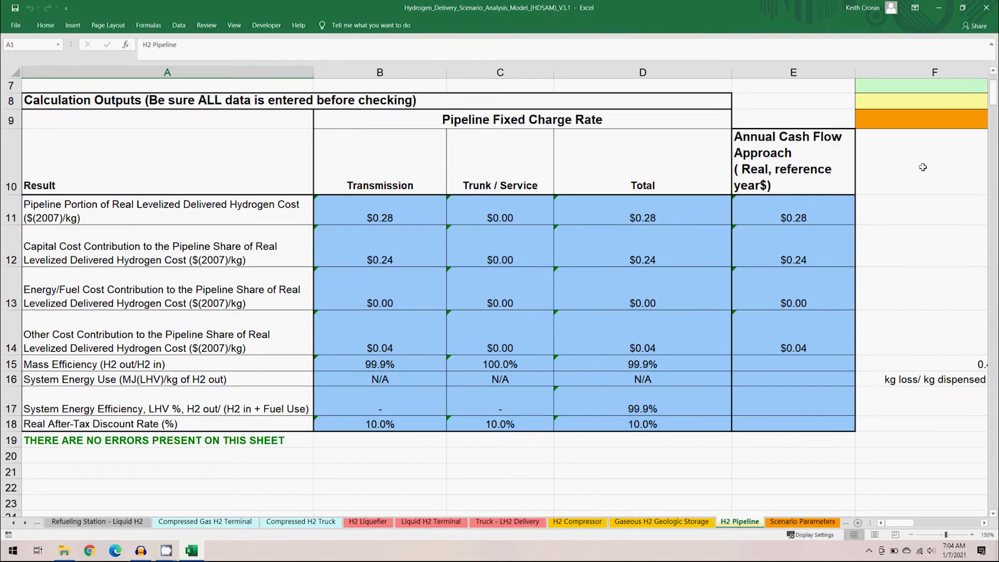
drag(276, 217, 816, 218)
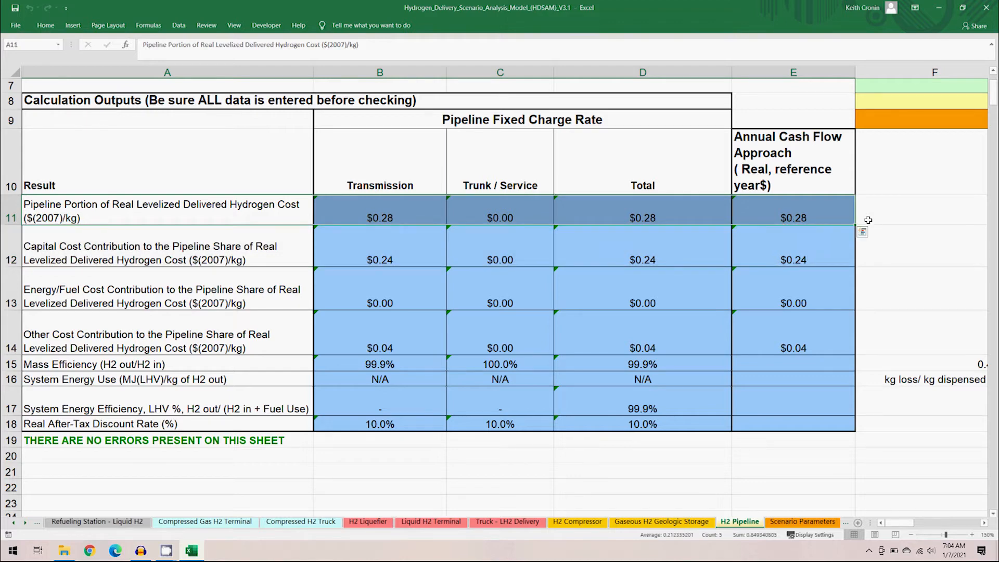
drag(278, 255, 793, 345)
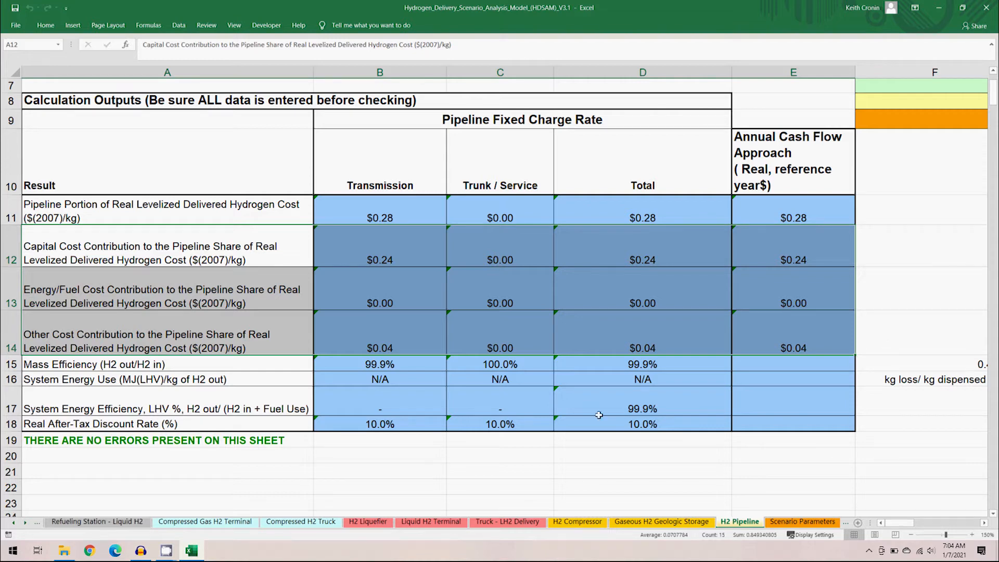
- Examine the pipeline system energy use row, then scroll through the pipeline design inputs, scenario inputs, calculations, economic assumptions and O&M cost sections
drag(199, 379, 763, 375)
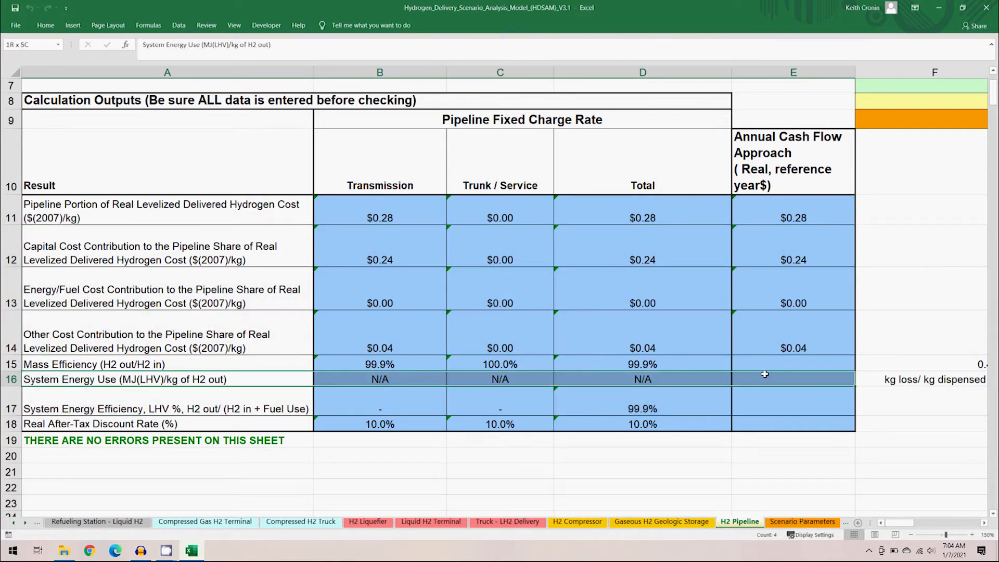
drag(994, 104, 994, 117)
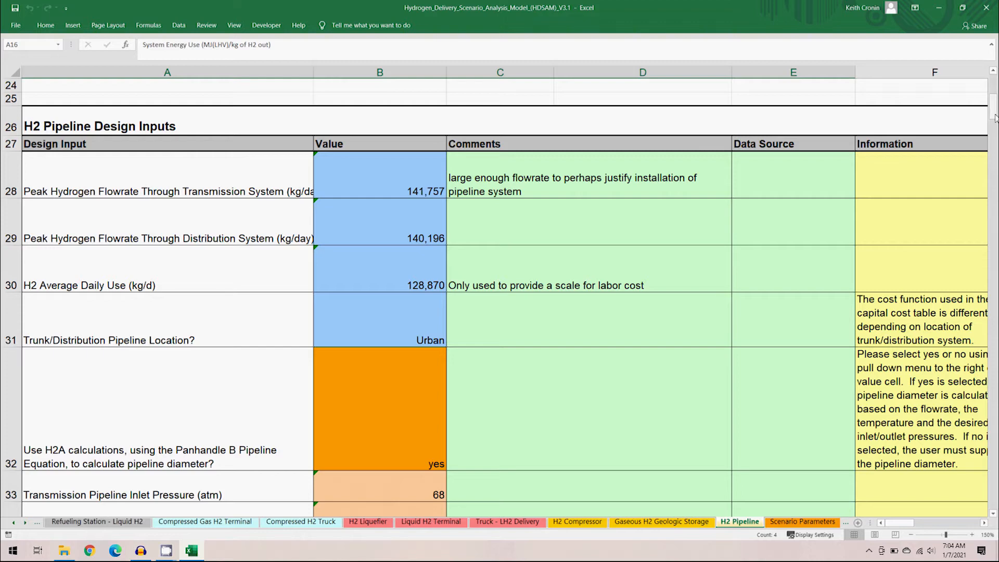
drag(994, 117, 994, 123)
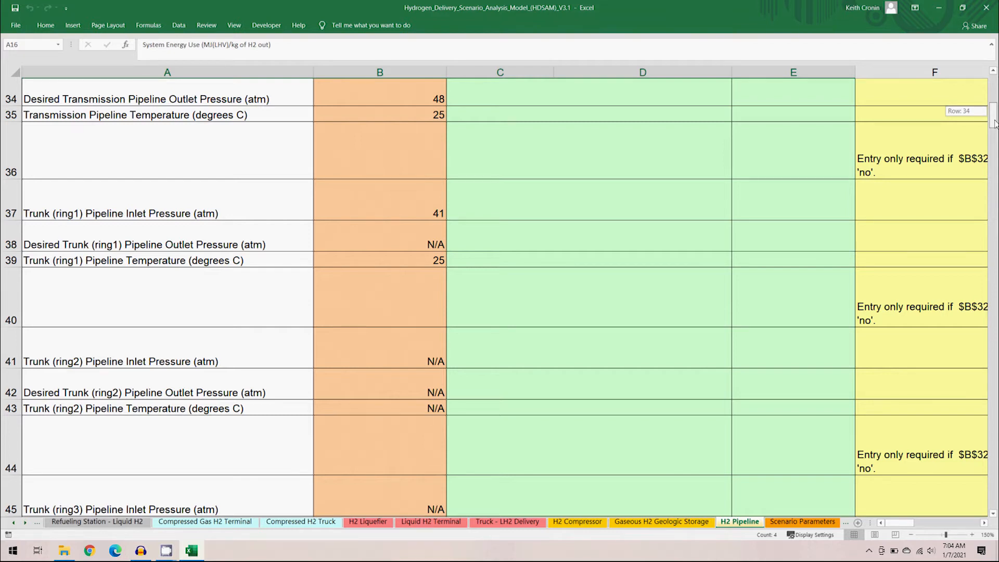
drag(995, 123, 994, 151)
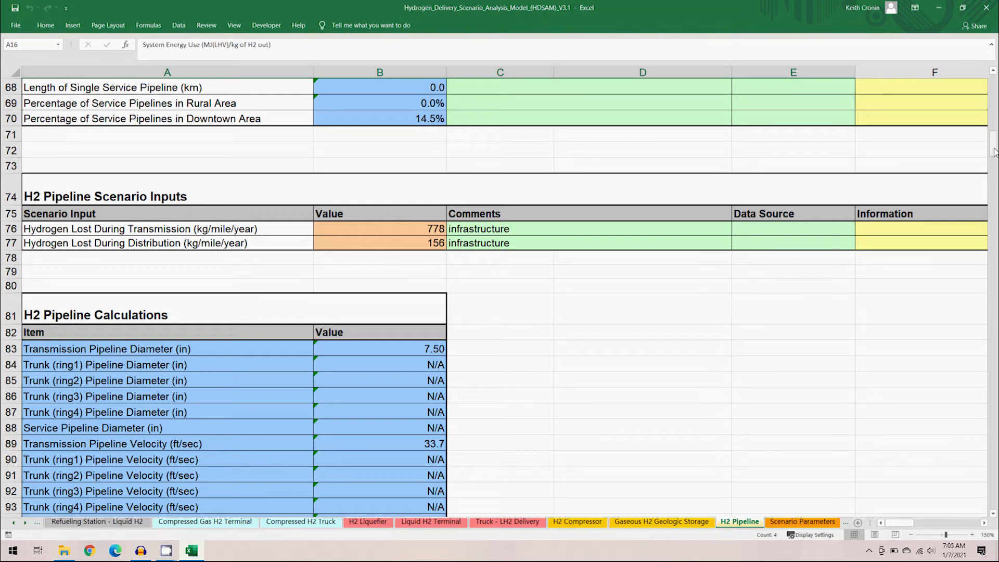
drag(993, 151, 993, 181)
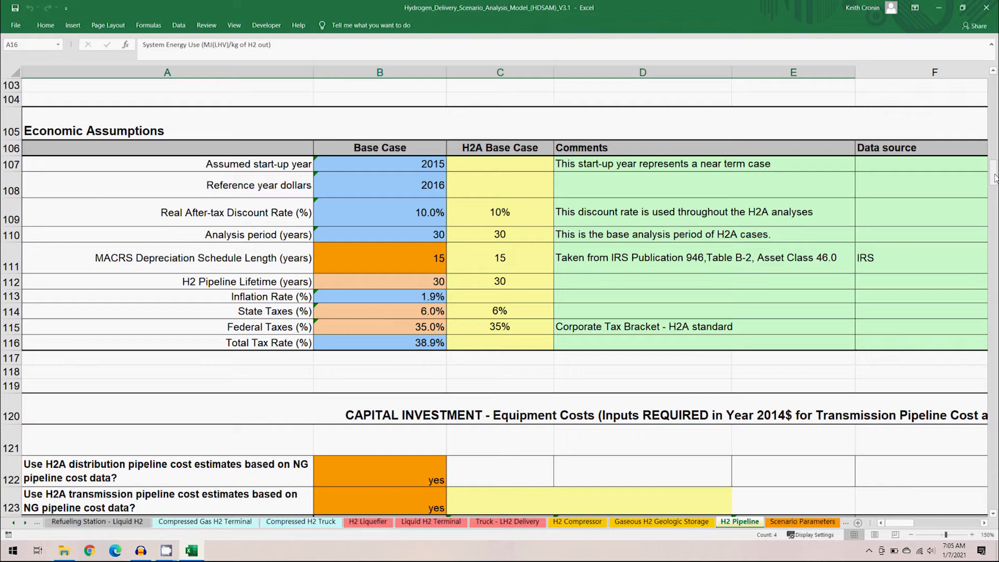
drag(994, 178, 994, 236)
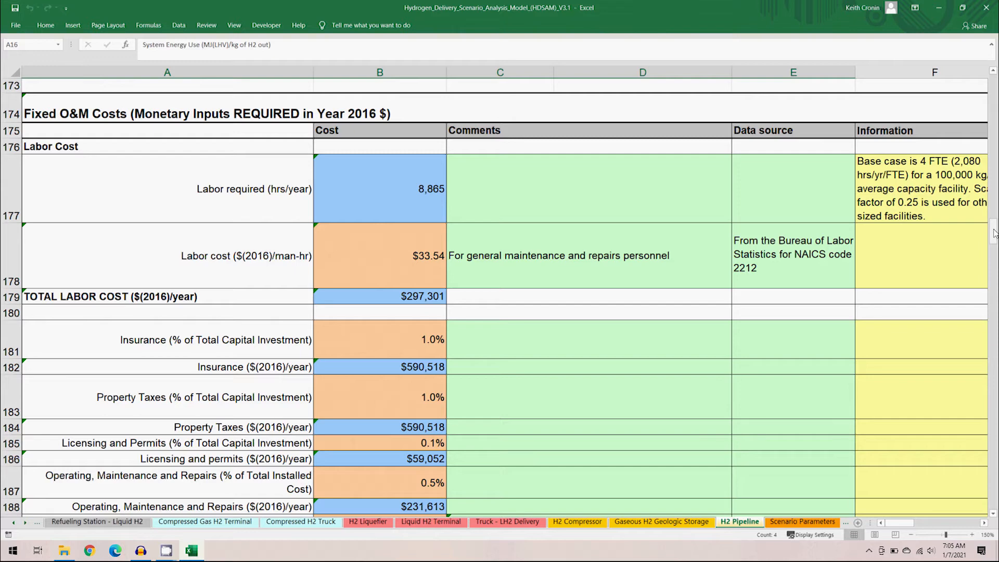
drag(994, 233, 994, 238)
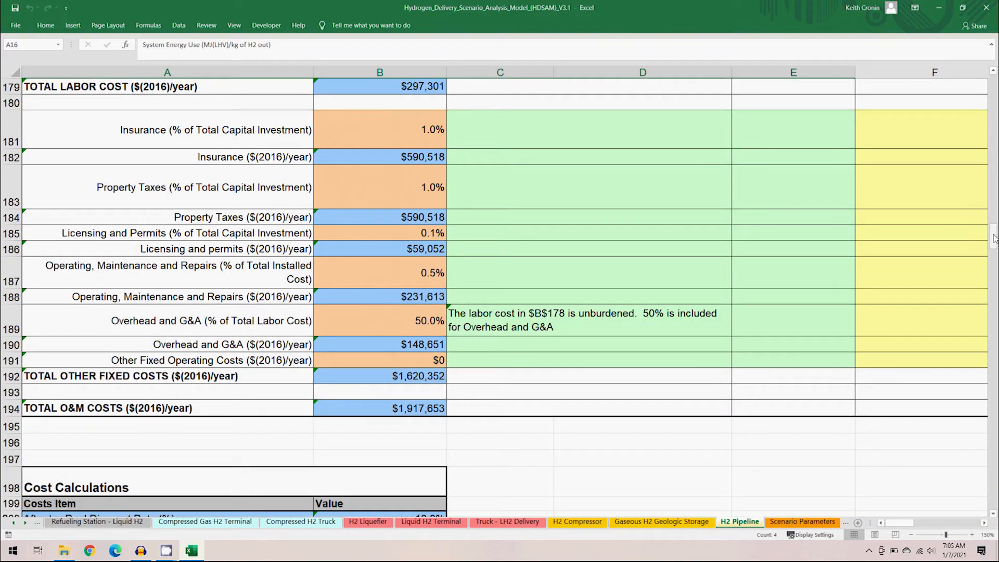
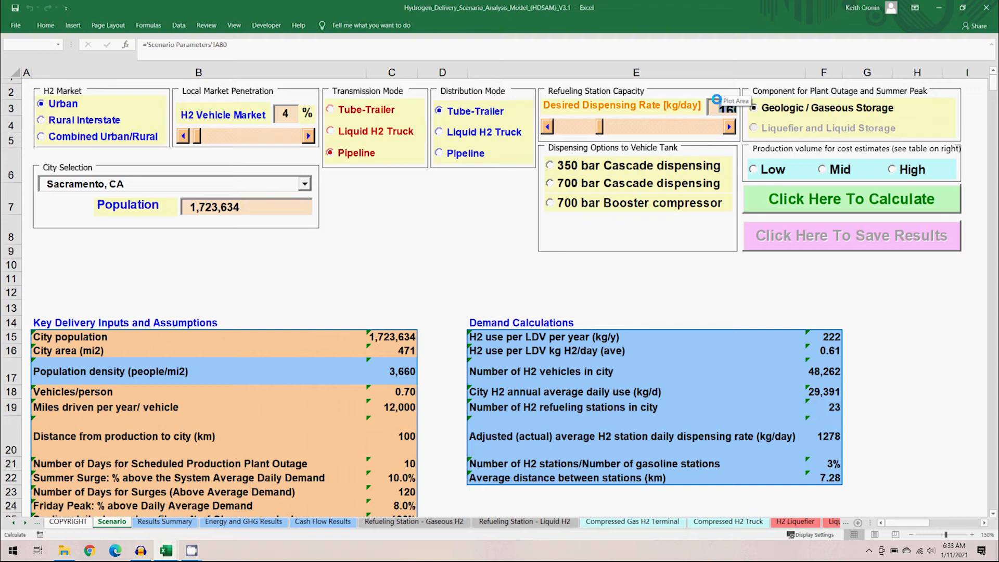
- Choose 700 bar cascade dispensing and the mid production volume, then calculate the tube-trailer distribution scenario
click(553, 185)
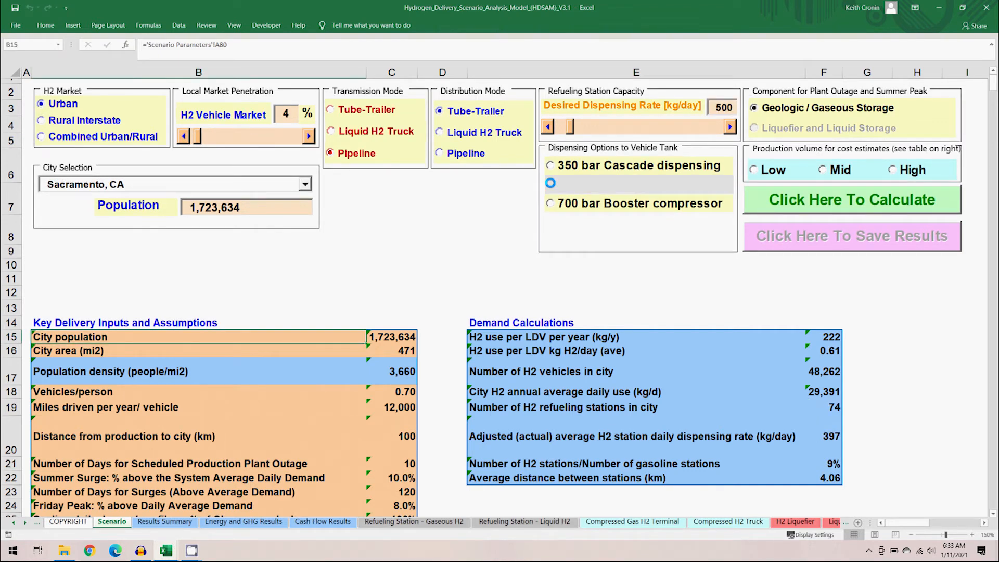
click(823, 171)
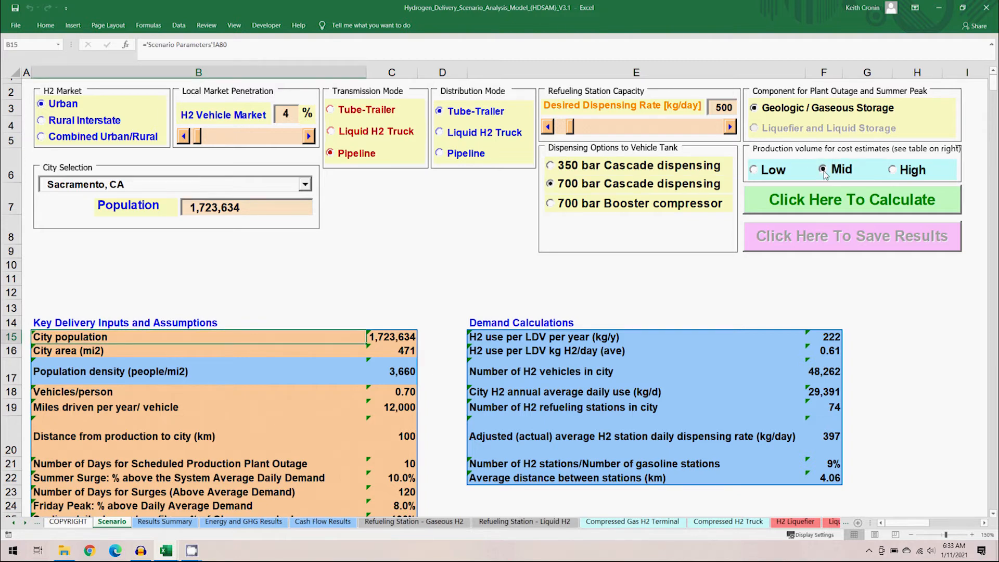
click(757, 210)
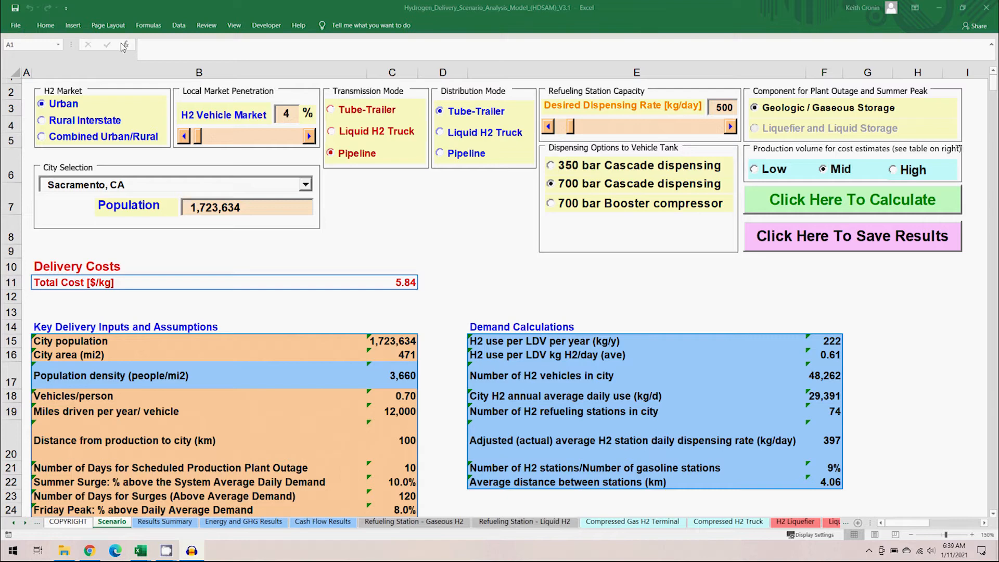
- Copy the cost-by-function capital, O&M, energy/fuel and total cost values from the Results Summary sheet
click(206, 13)
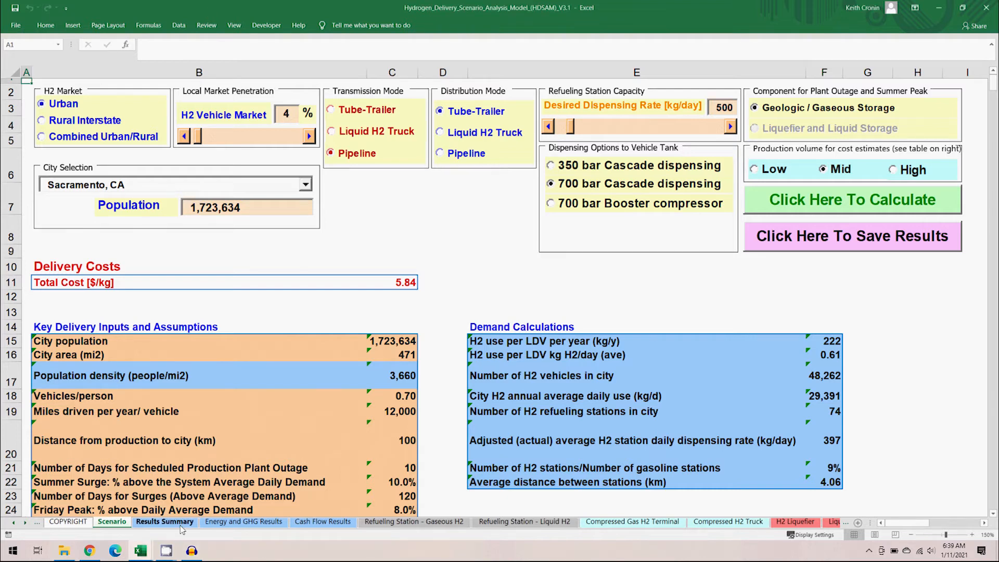
click(165, 522)
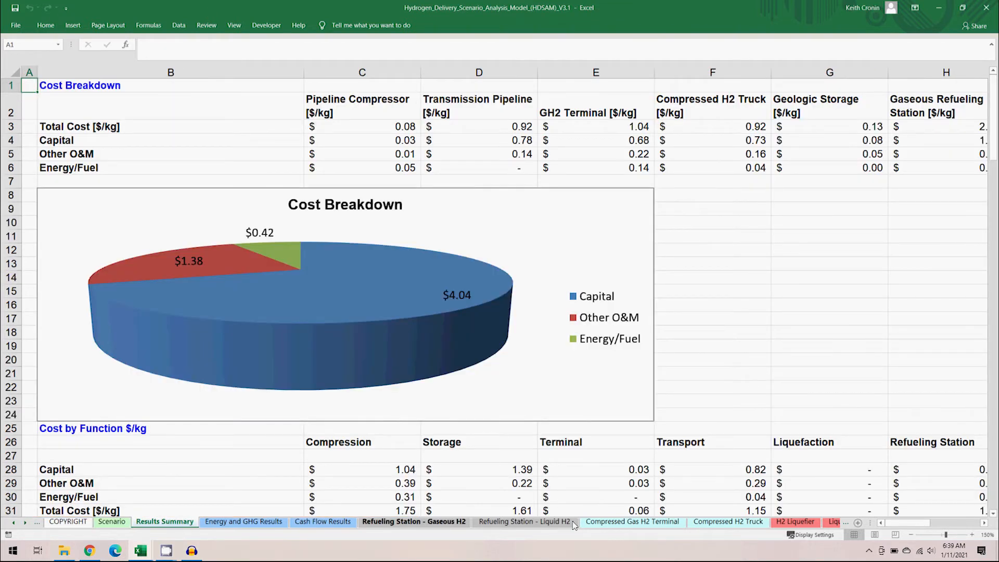
drag(993, 142, 994, 157)
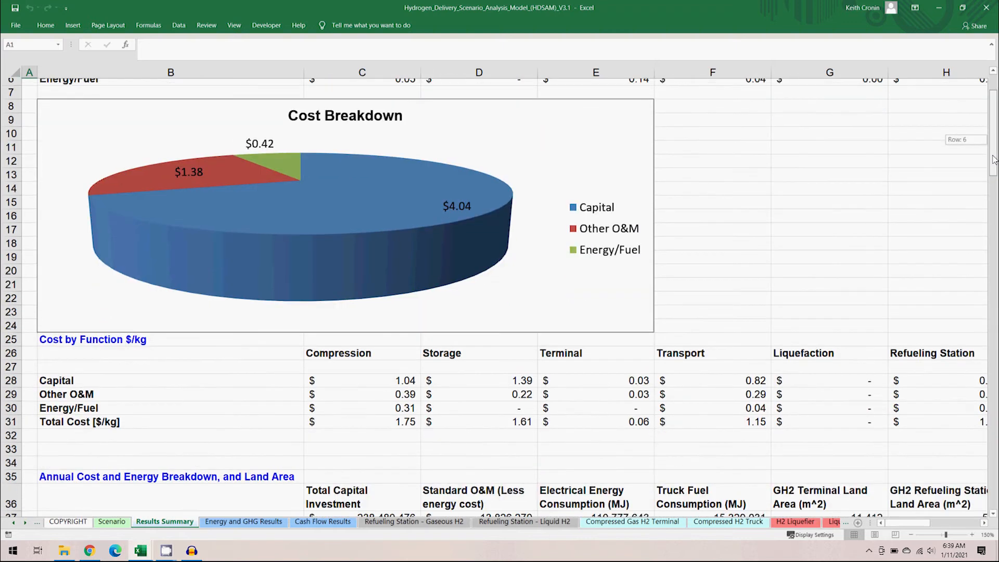
click(191, 335)
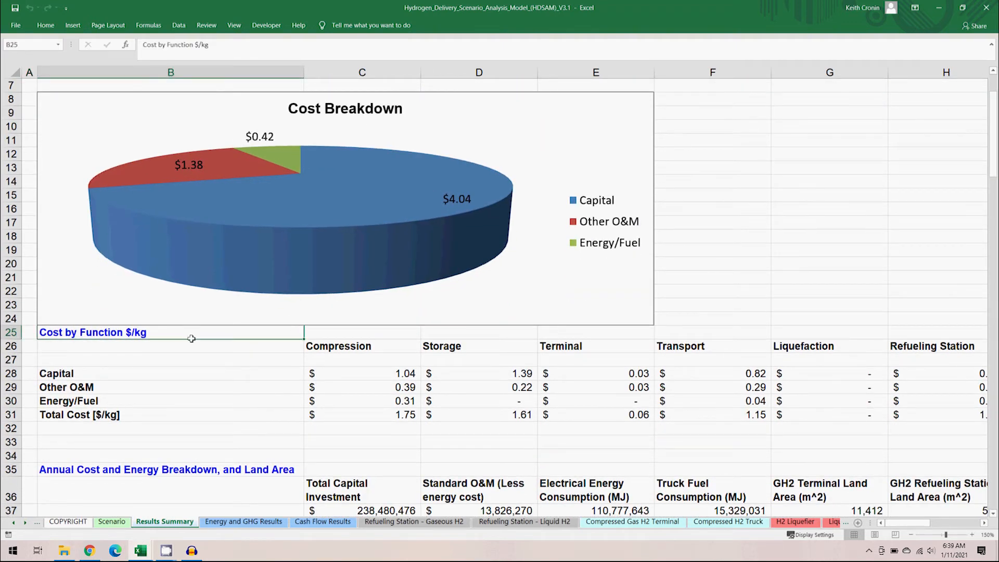
drag(359, 373, 713, 416)
key(ctrl+c)
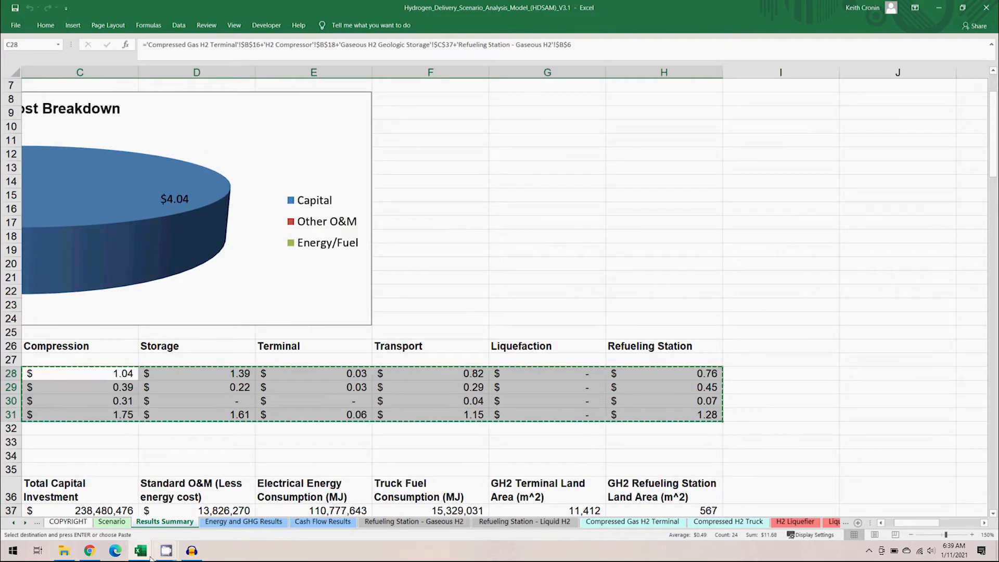
- Paste the copied cost values as values into the Pipeline_Tube-trailer table of the compare results workbook, starting at the compression capital cell
click(140, 551)
click(179, 527)
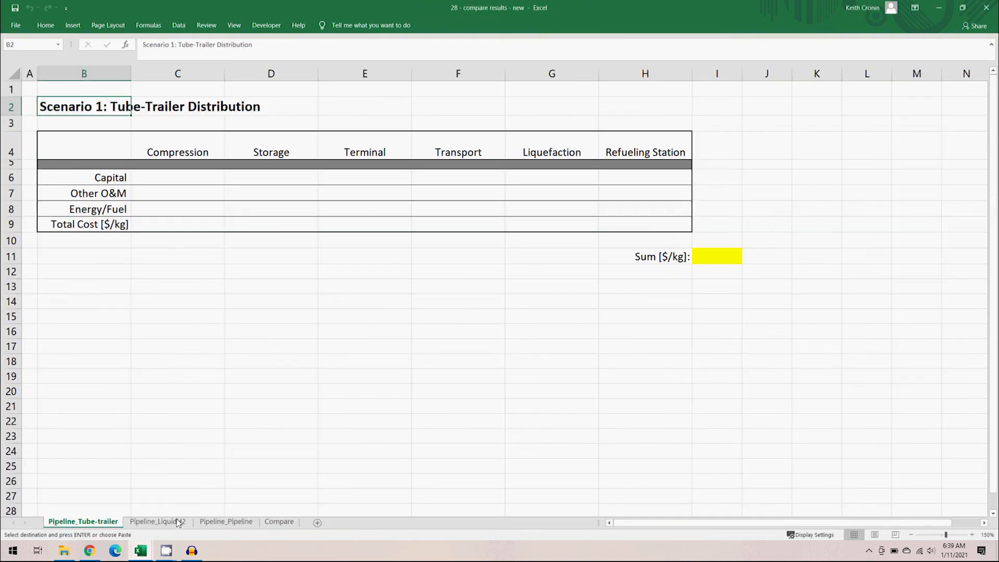
click(173, 180)
right_click(173, 180)
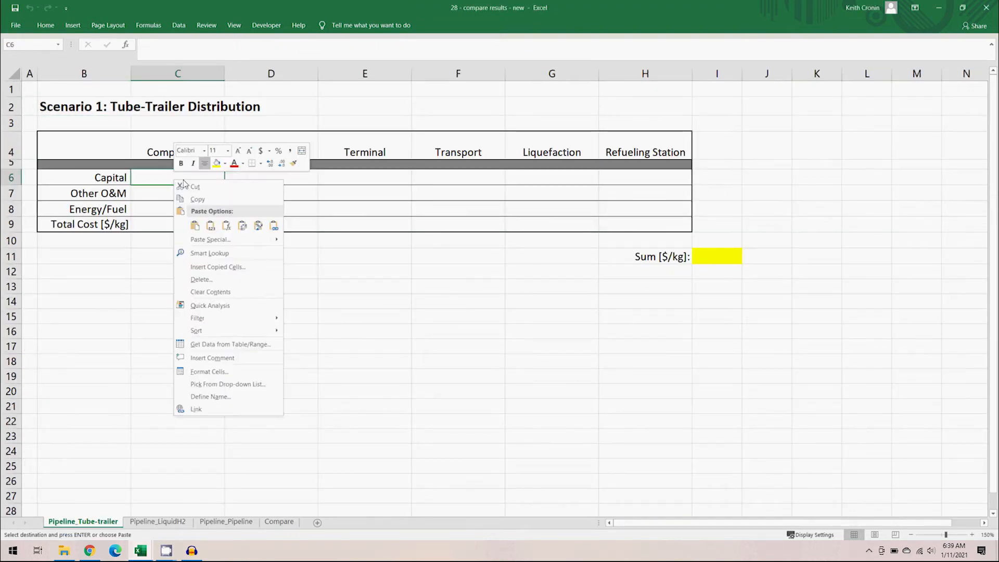
click(214, 225)
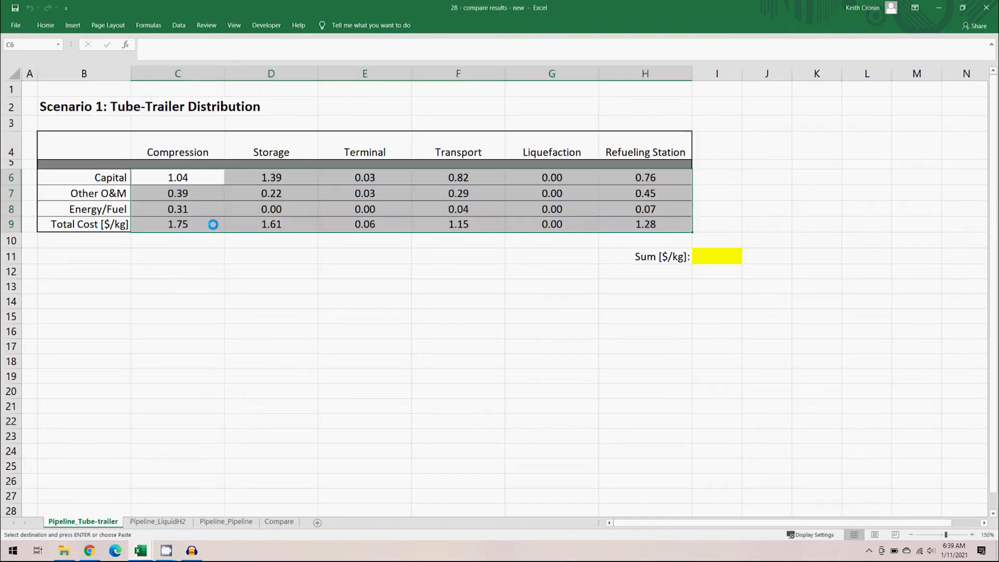
click(702, 260)
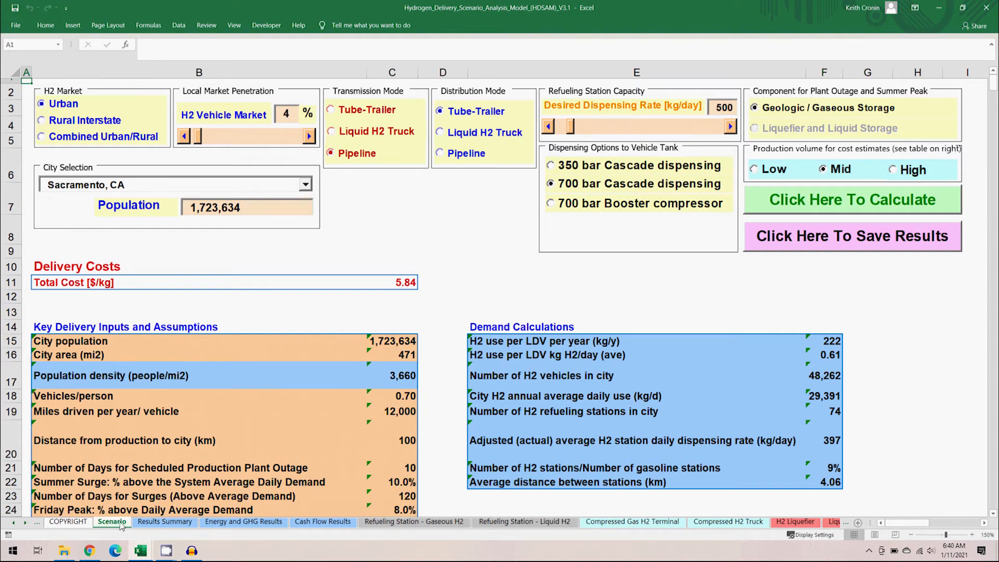
- Switch distribution mode to Liquid H2 Truck with 700 bar gas via pump dispensing and recalculate the scenario
click(439, 132)
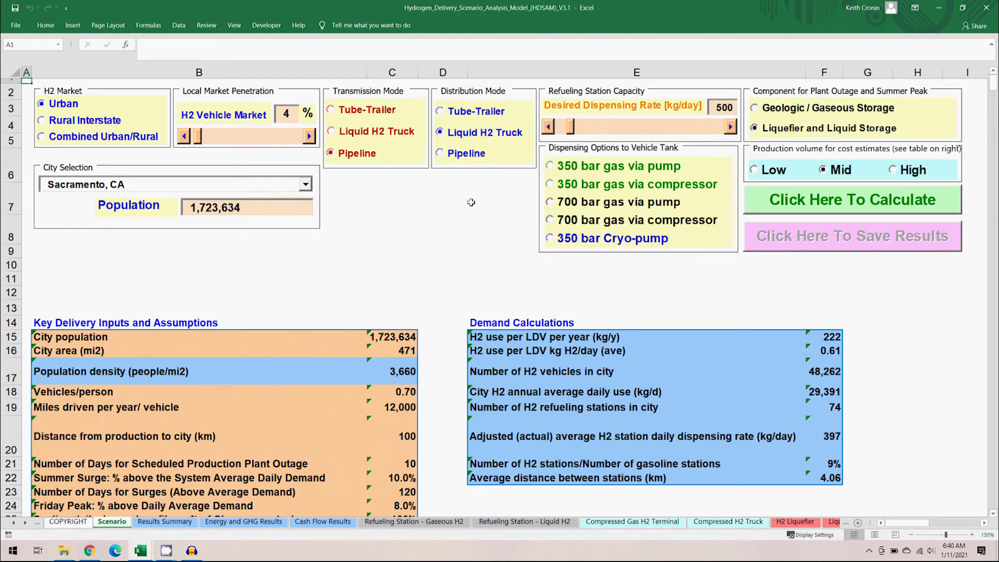
click(550, 203)
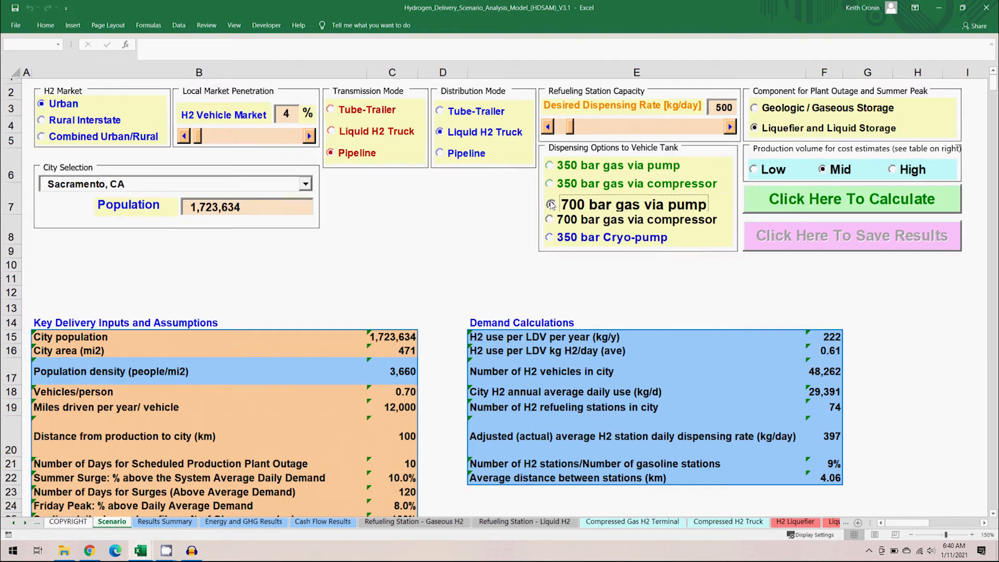
click(823, 209)
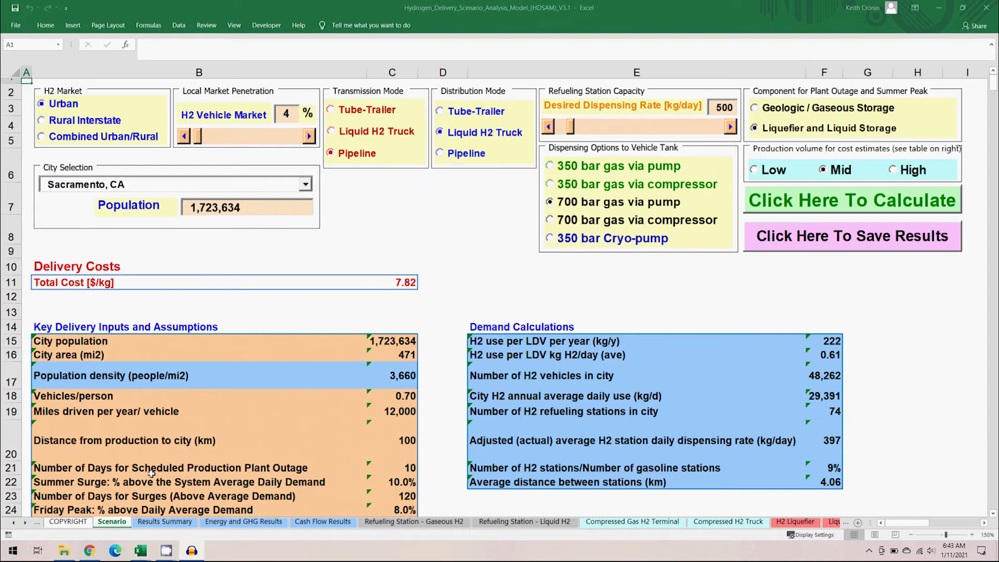
- Copy the liquid H2 truck scenario's cost-by-function table from the Results Summary sheet
click(166, 522)
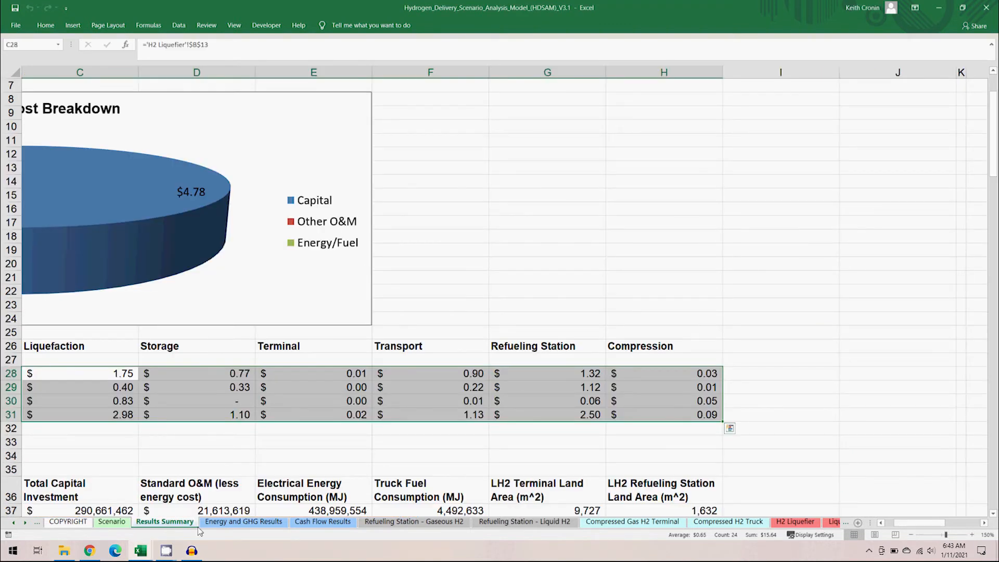
click(890, 525)
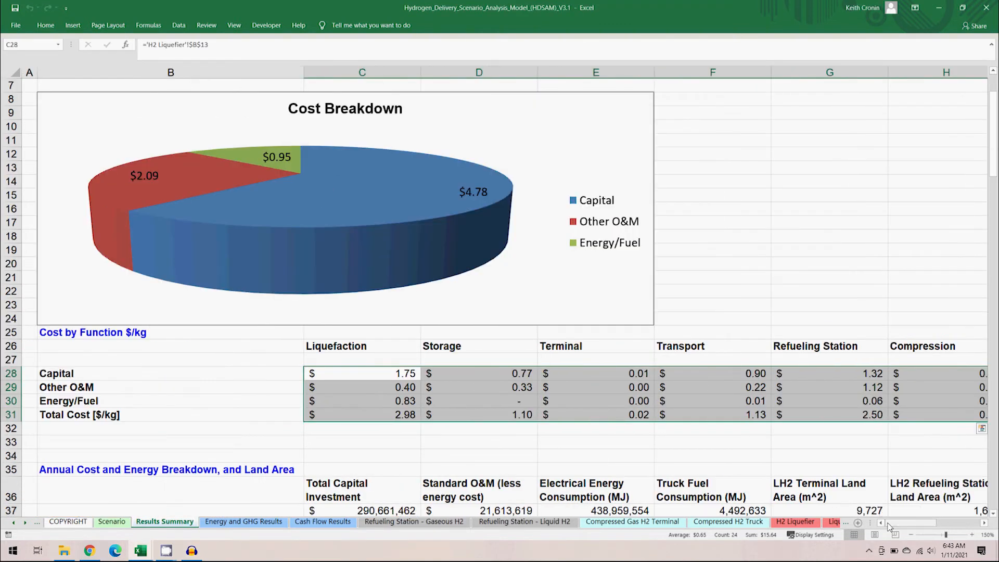
key(ctrl+c)
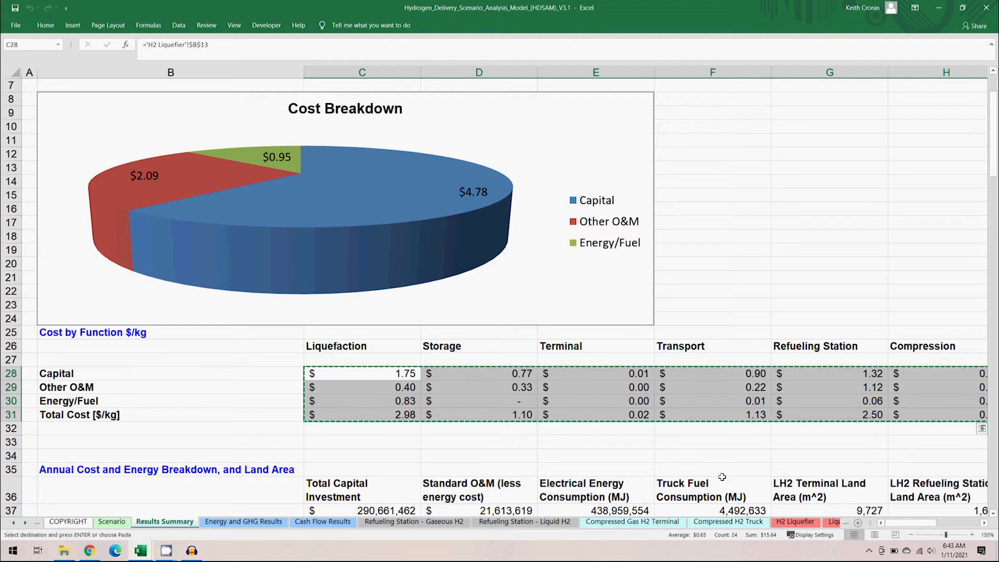
- Paste the copied cost values as values into the Pipeline_LiquidH2 table of the compare results workbook
mouse_move(148, 551)
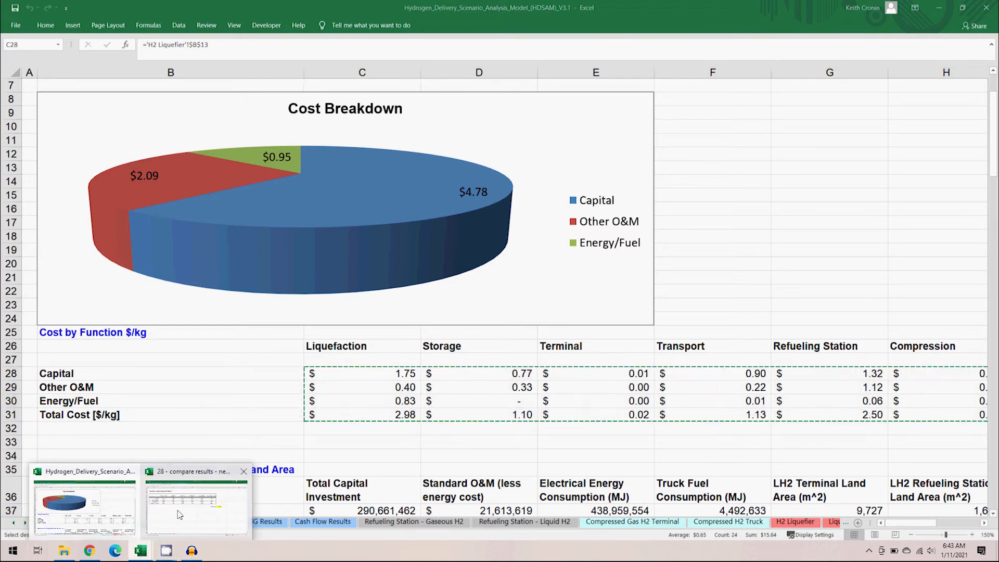
click(183, 513)
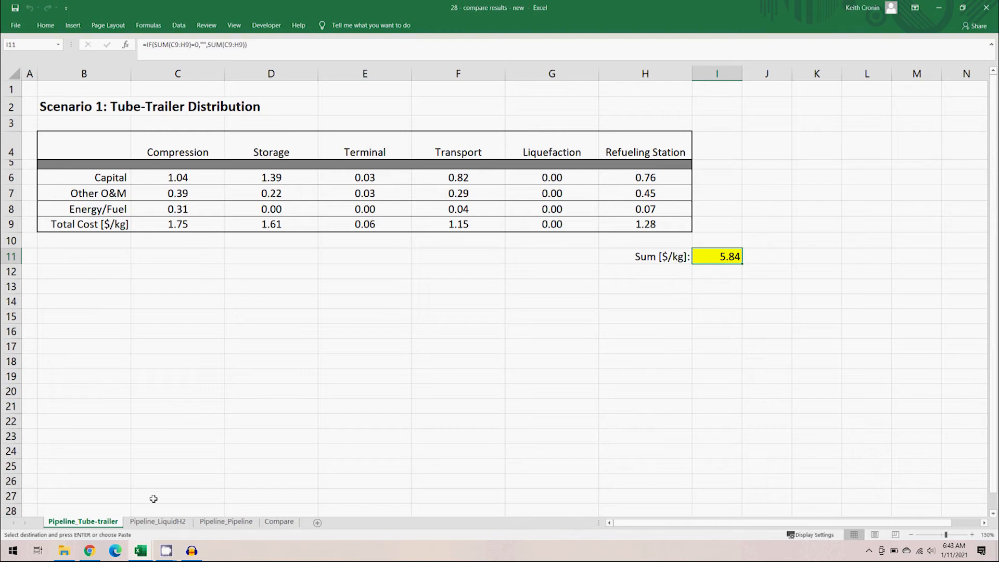
click(157, 521)
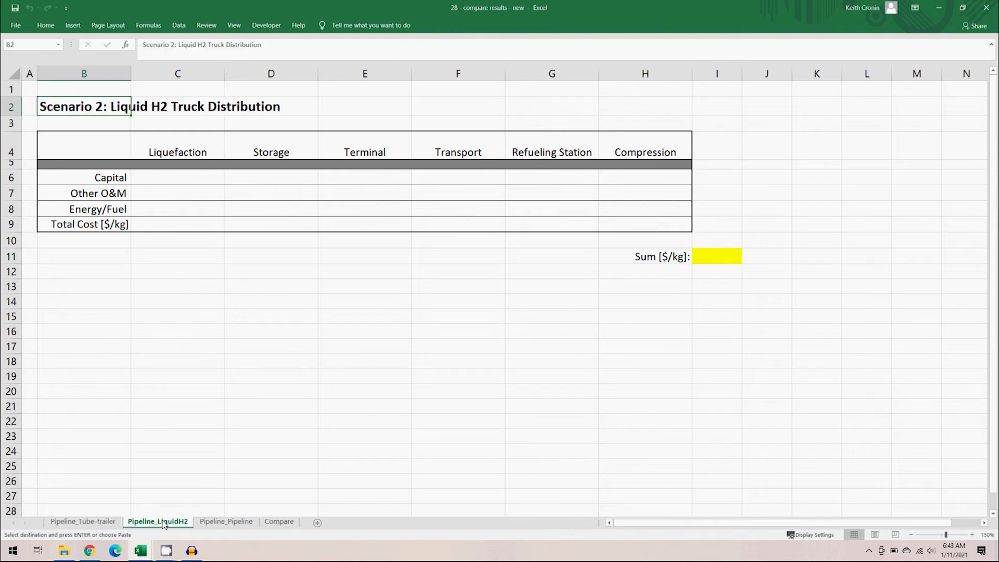
click(189, 178)
right_click(189, 178)
click(227, 223)
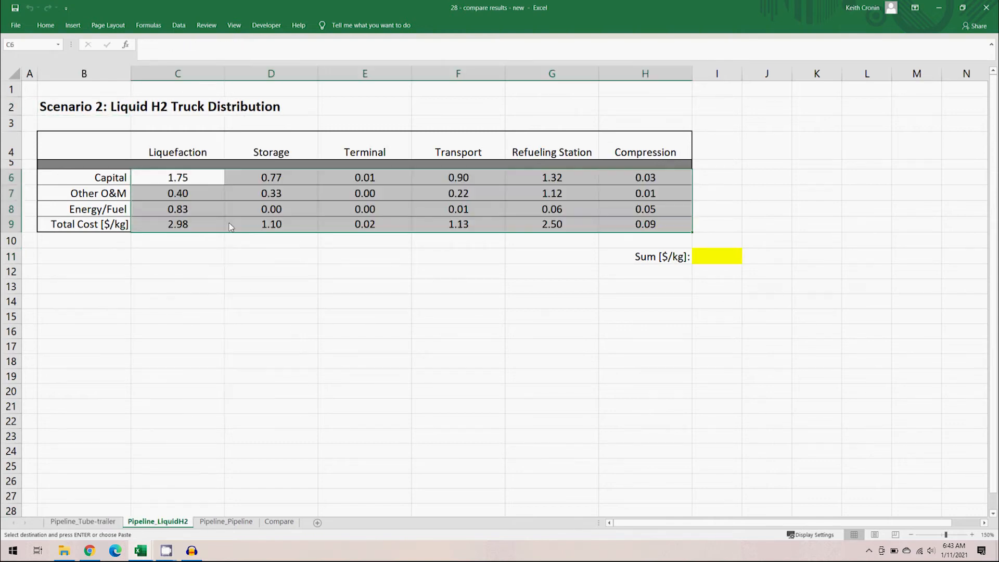
click(678, 255)
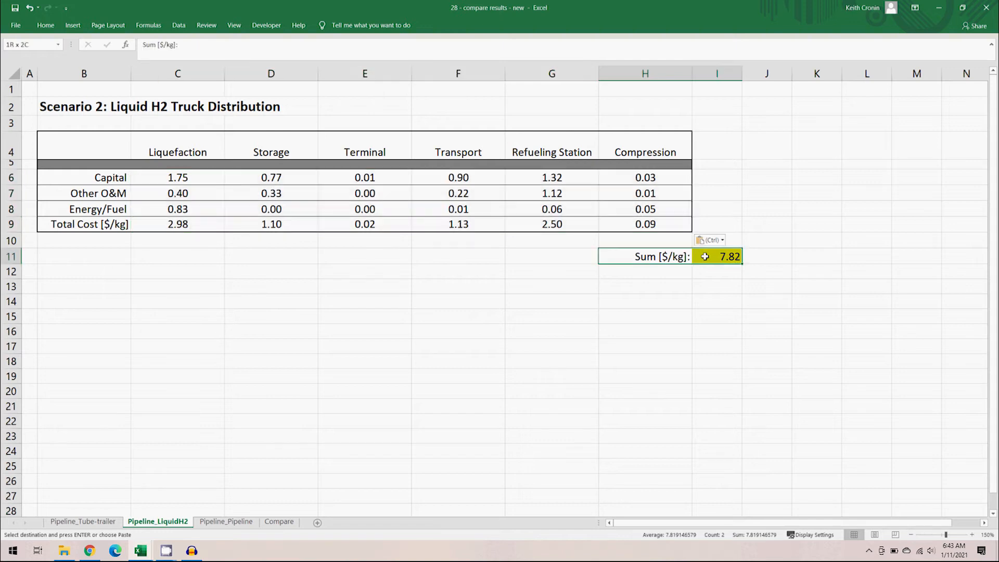
click(776, 255)
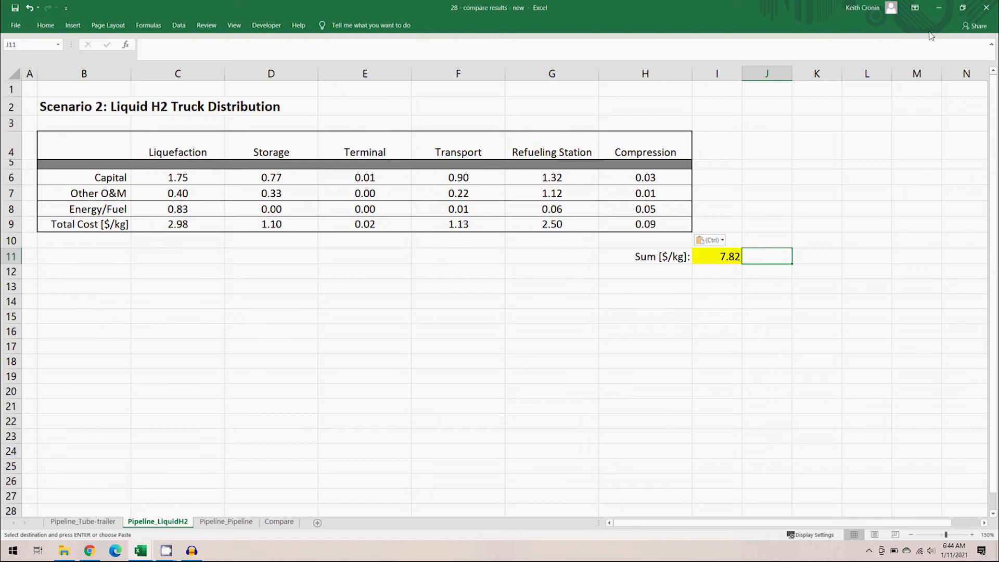
- Switch distribution mode to Pipeline with 700 bar cascade dispensing and recalculate the scenario in the HDSAM model
click(939, 9)
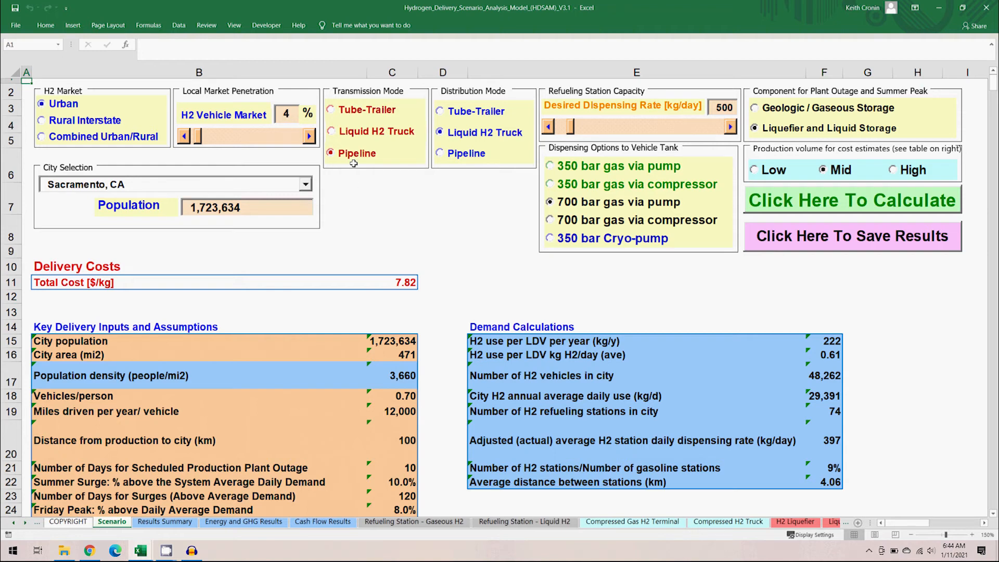
click(440, 156)
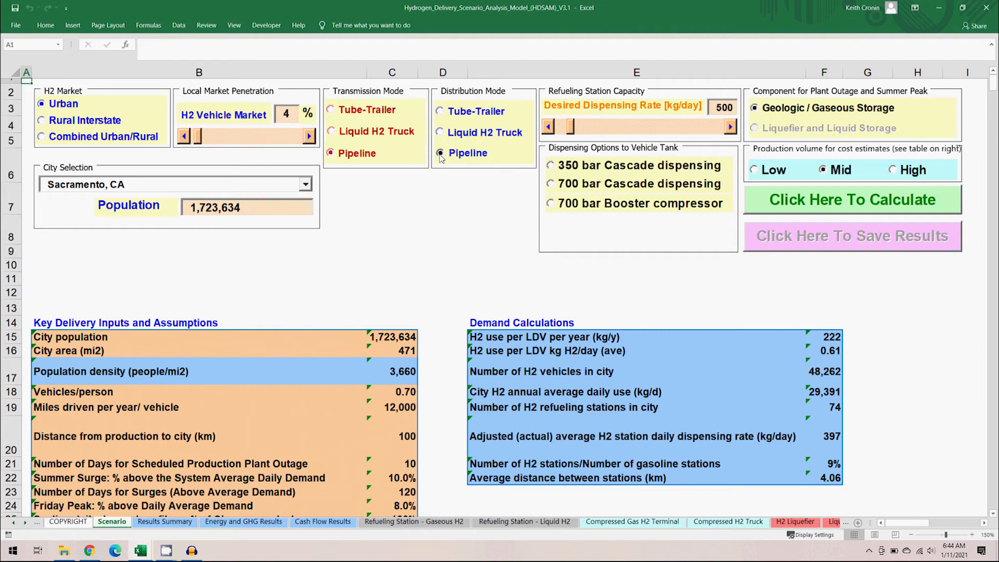
click(551, 184)
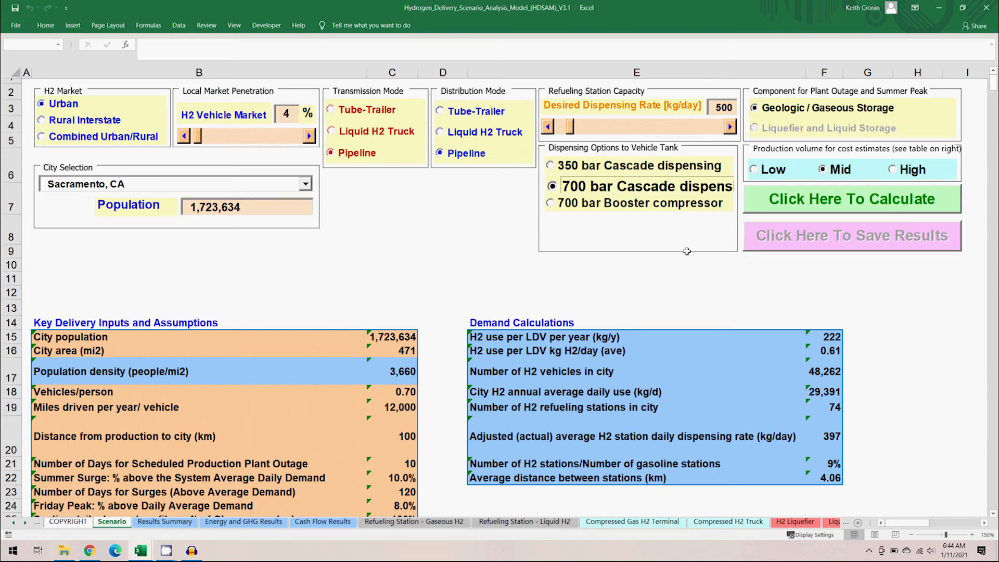
click(770, 201)
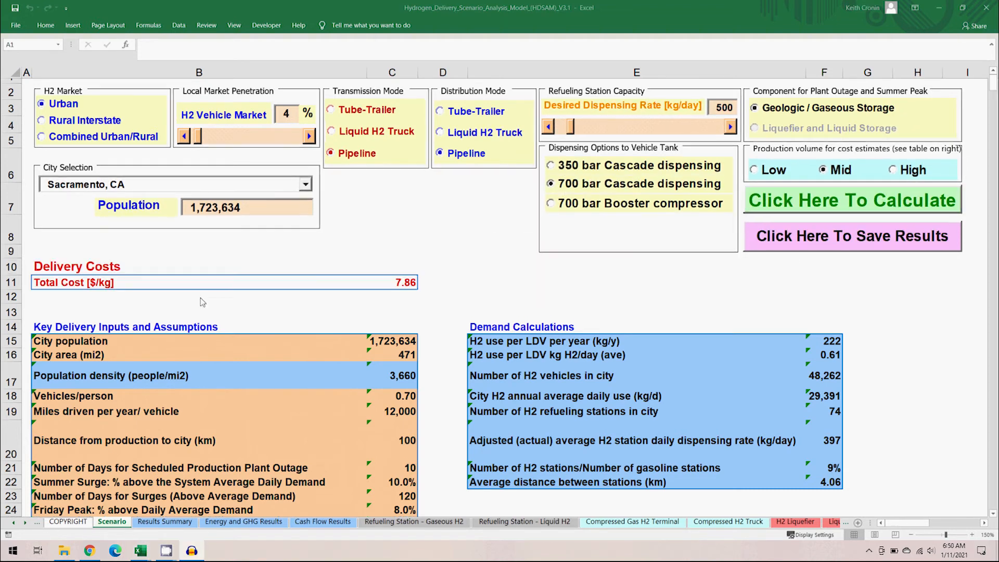
- Copy the pipeline scenario's cost-by-function table and paste it as values into the Pipeline_Pipeline table of the compare workbook
click(175, 522)
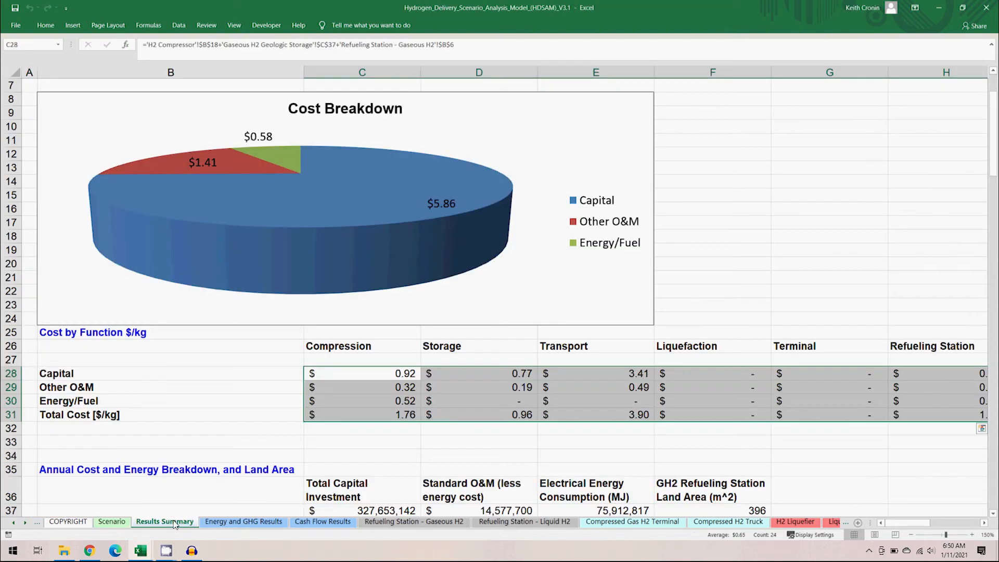
key(ctrl+c)
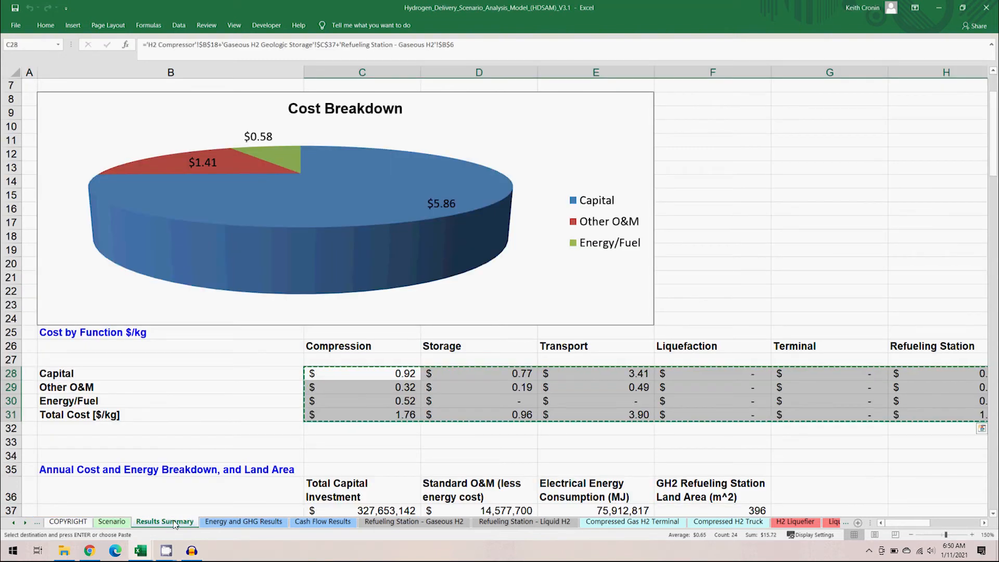
mouse_move(147, 546)
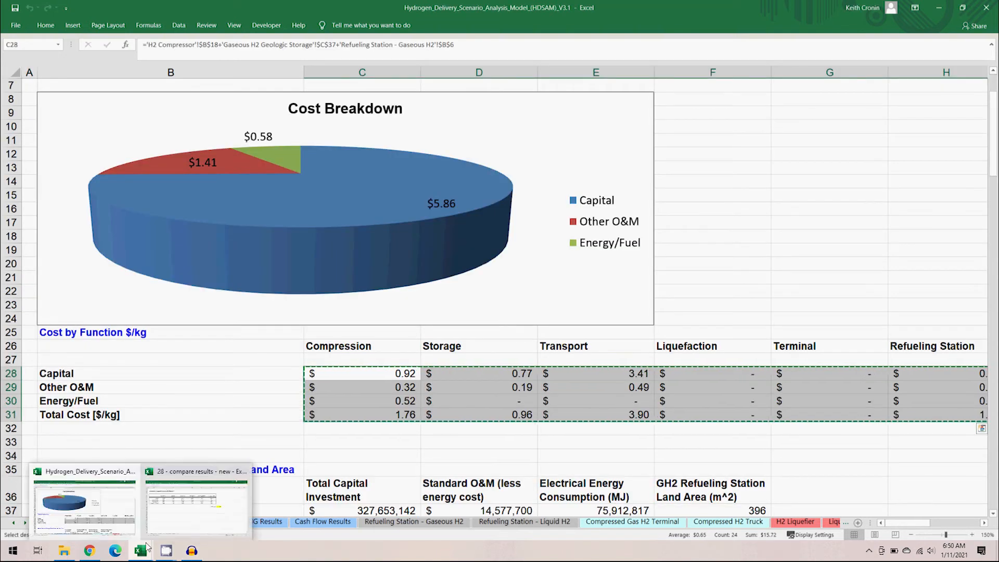
click(165, 518)
click(223, 521)
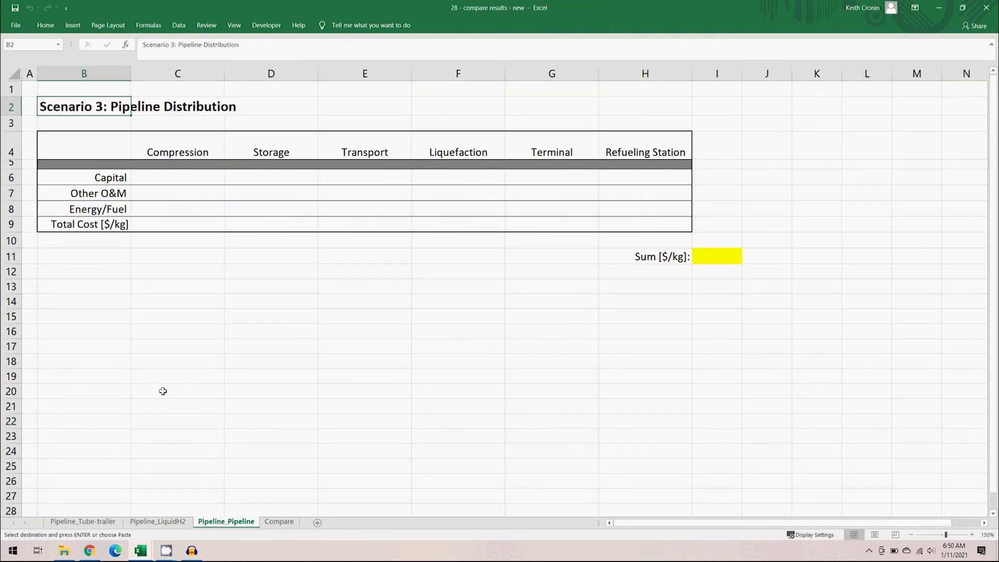
click(183, 177)
right_click(185, 180)
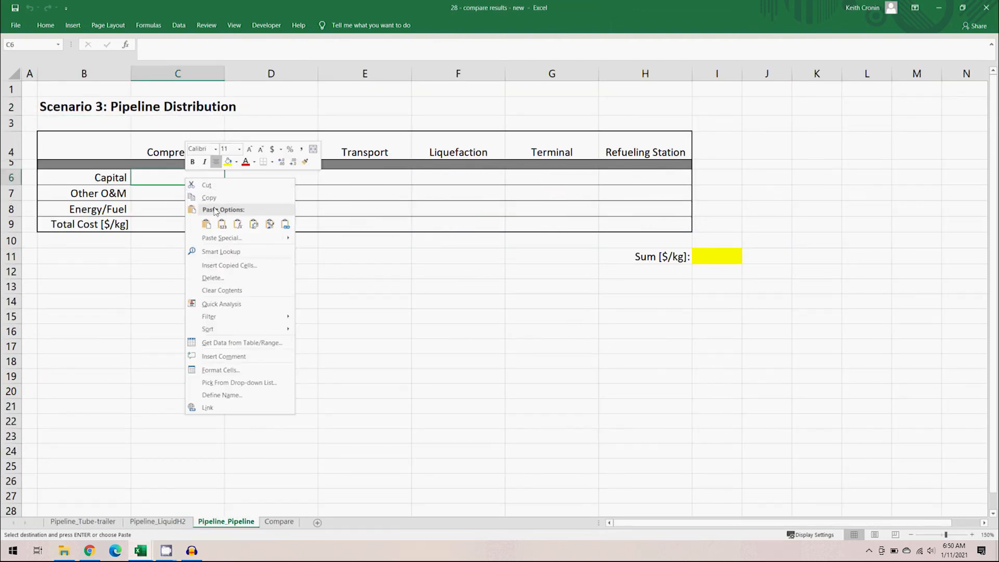
click(222, 224)
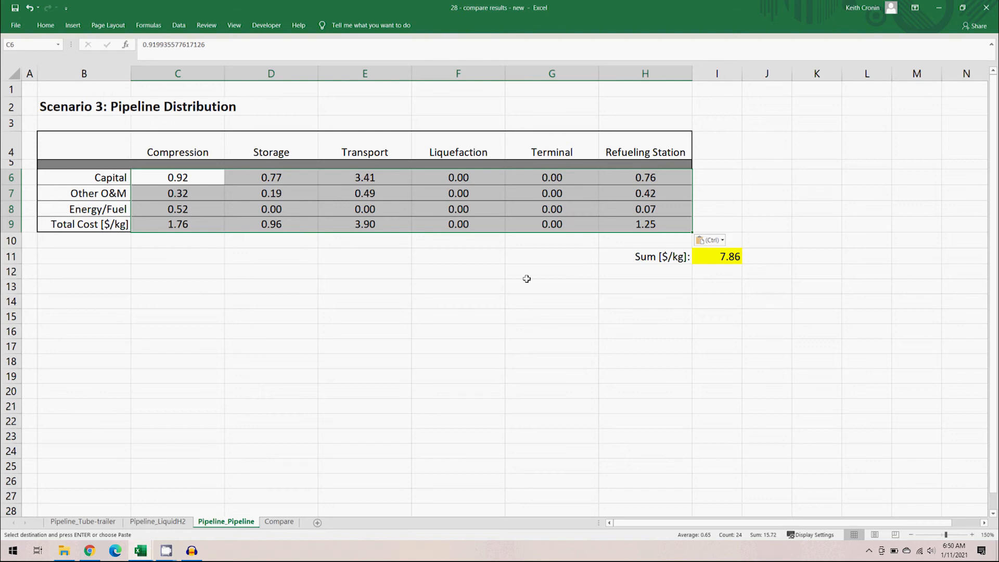
drag(618, 255, 717, 255)
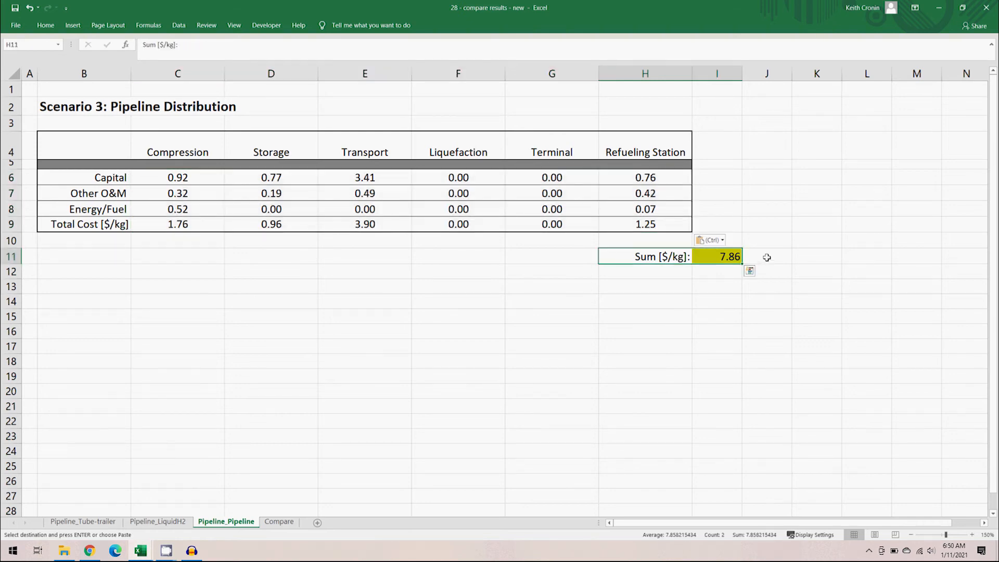
- Check the Pipeline_LiquidH2 sheet and open the Compare sheet of the compare results workbook
click(767, 258)
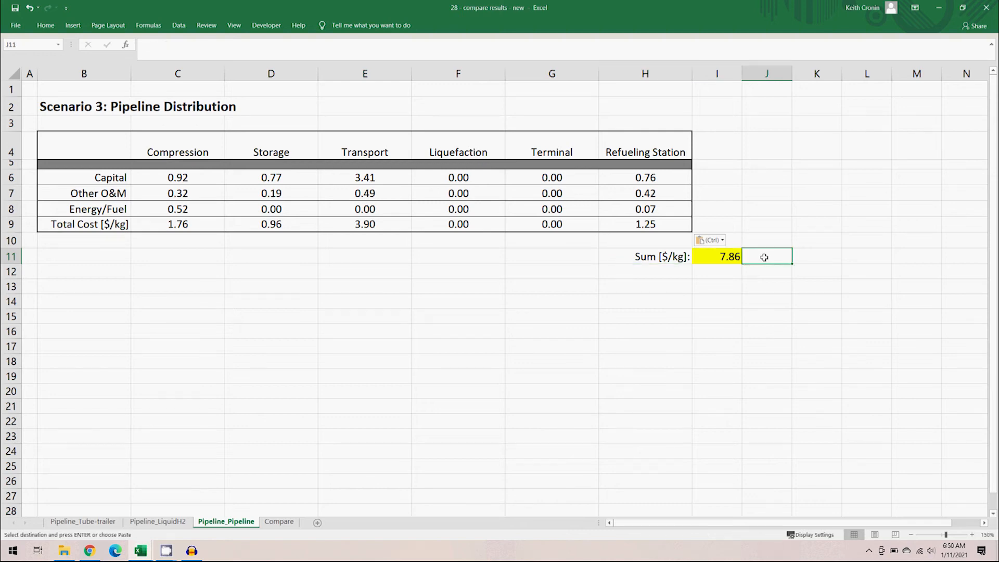
click(177, 522)
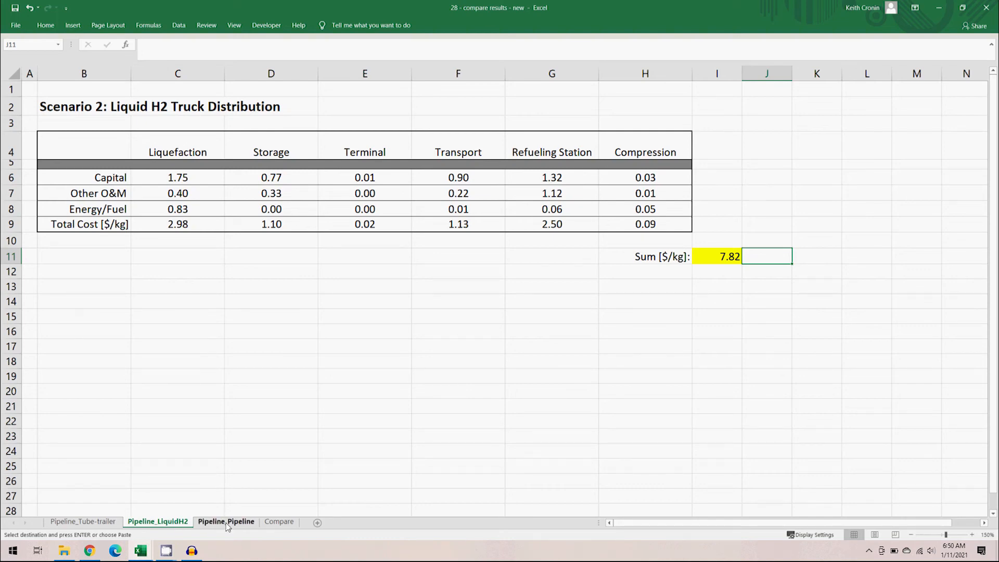
click(272, 525)
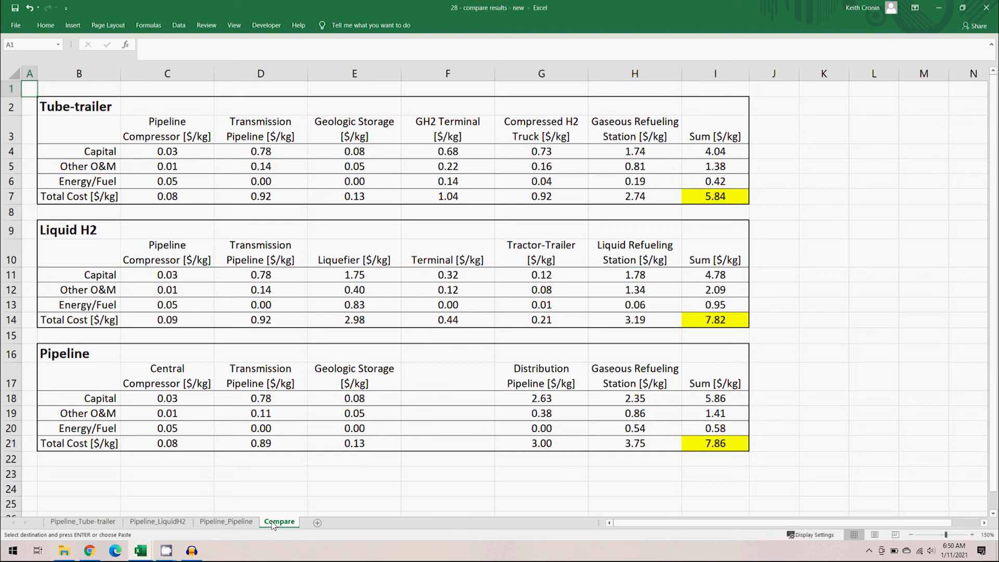
- Switch to the HDSAM model and inspect the pipeline scenario's Cost Breakdown table on the Results Summary sheet
mouse_move(141, 550)
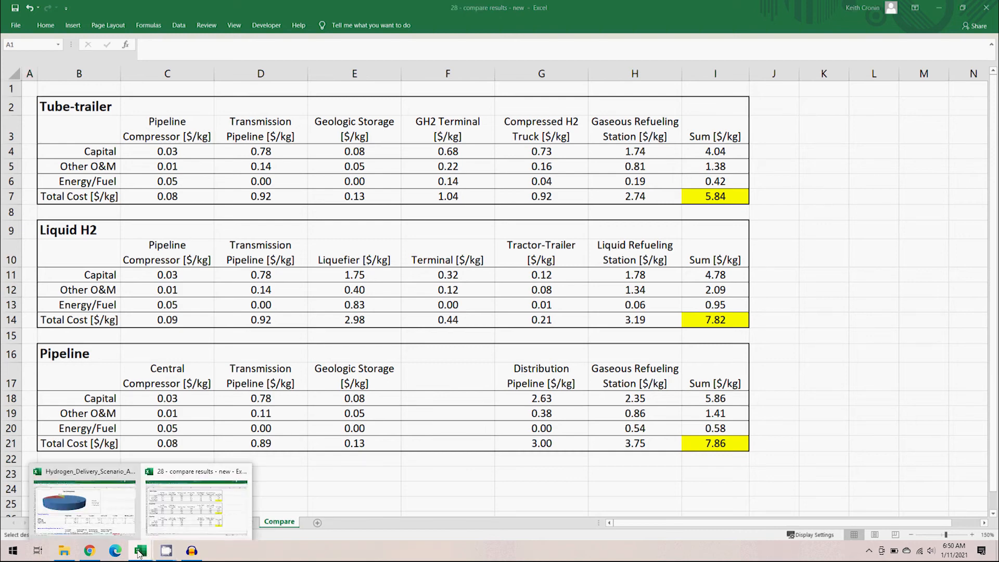
click(114, 515)
key(ctrl+v)
scroll(559, 288, up, 2)
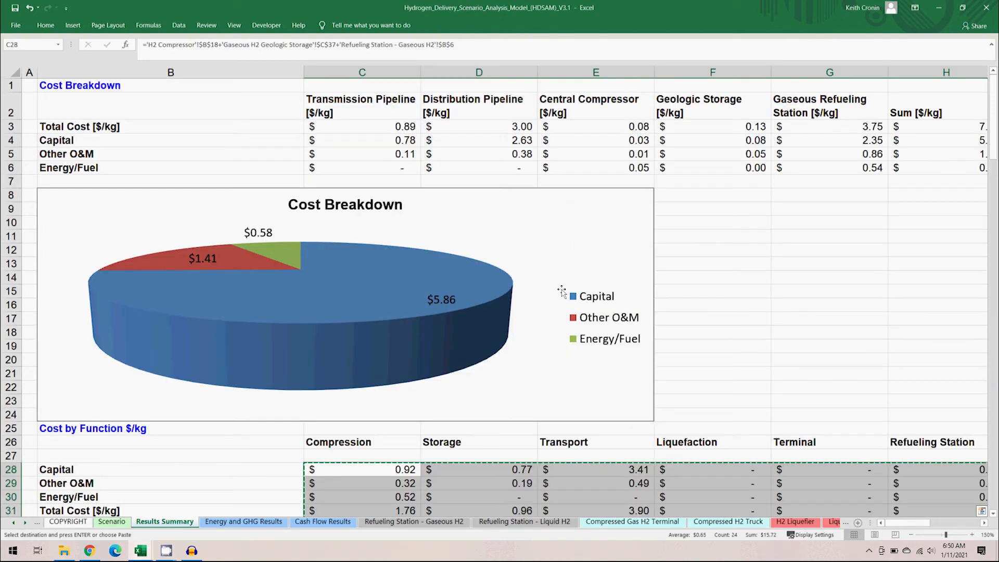
drag(307, 103, 910, 180)
key(ctrl+v)
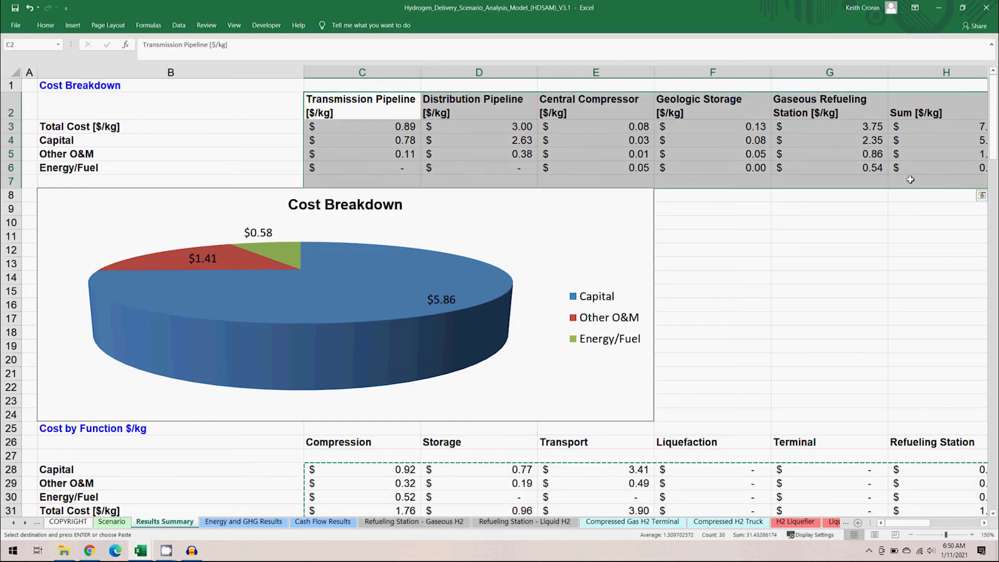
click(939, 8)
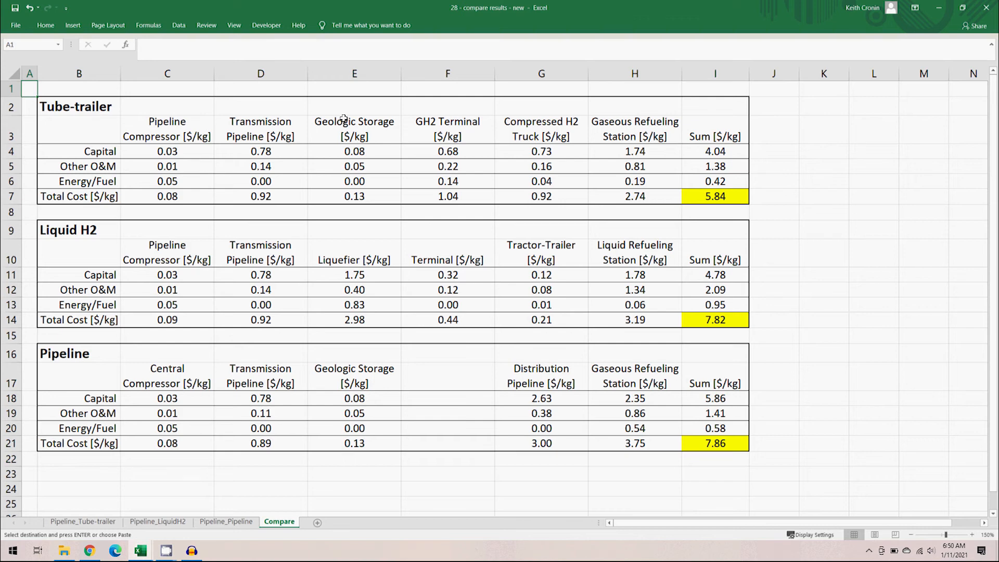
- Compare the compressor and transmission pipeline total costs across the three scenario tables on the Compare sheet
drag(185, 134, 239, 133)
drag(239, 206, 234, 384)
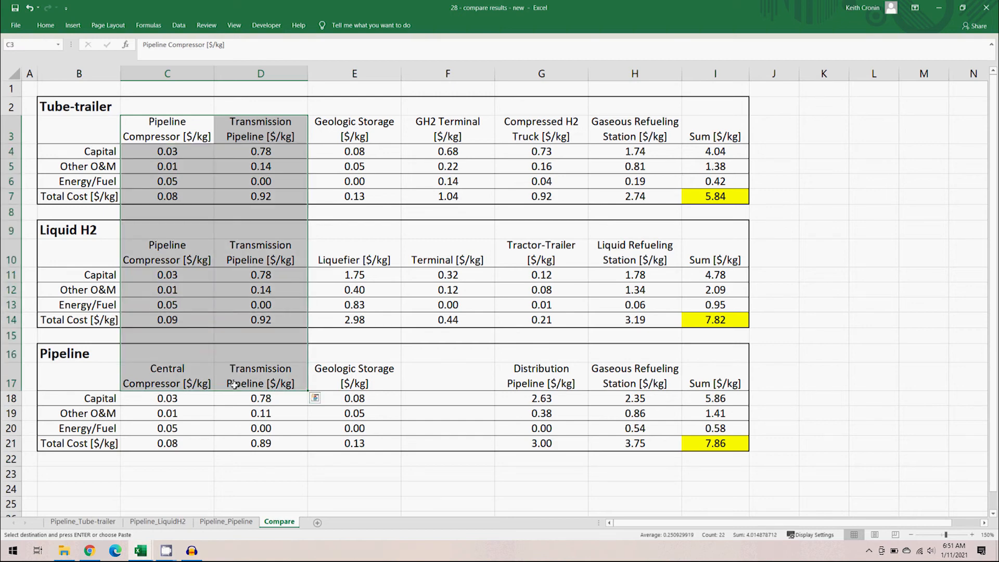
drag(194, 197, 218, 197)
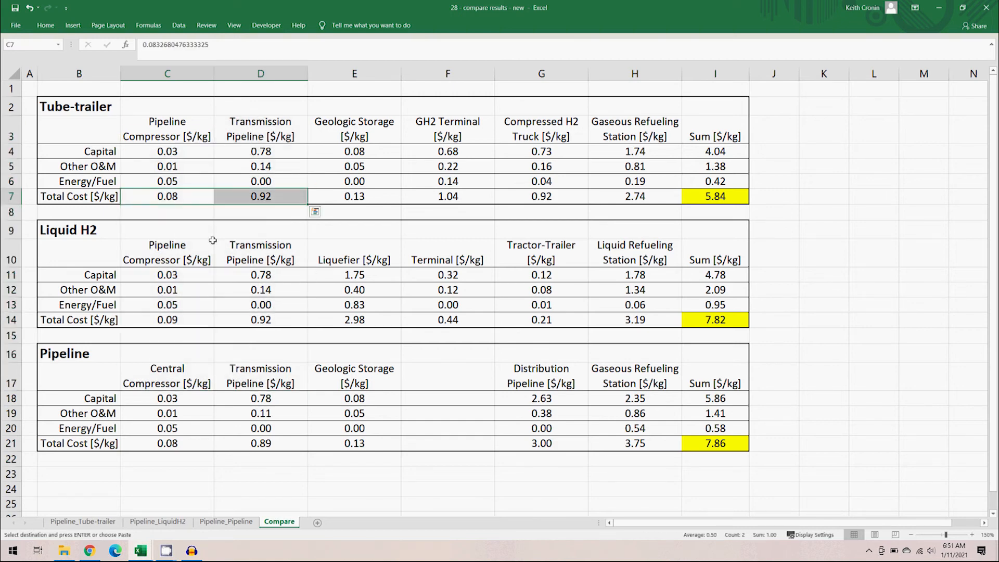
drag(200, 318, 218, 326)
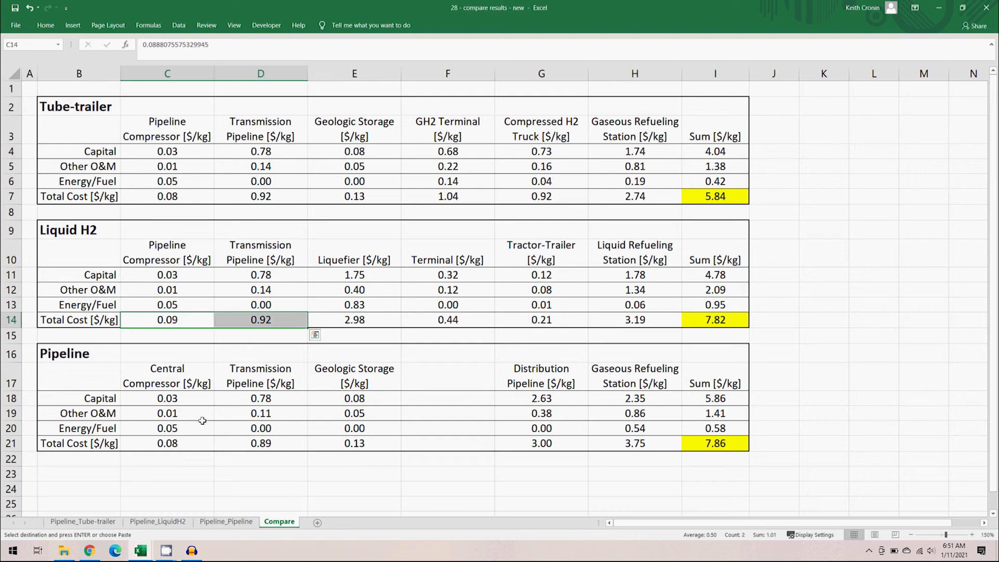
drag(196, 442, 218, 443)
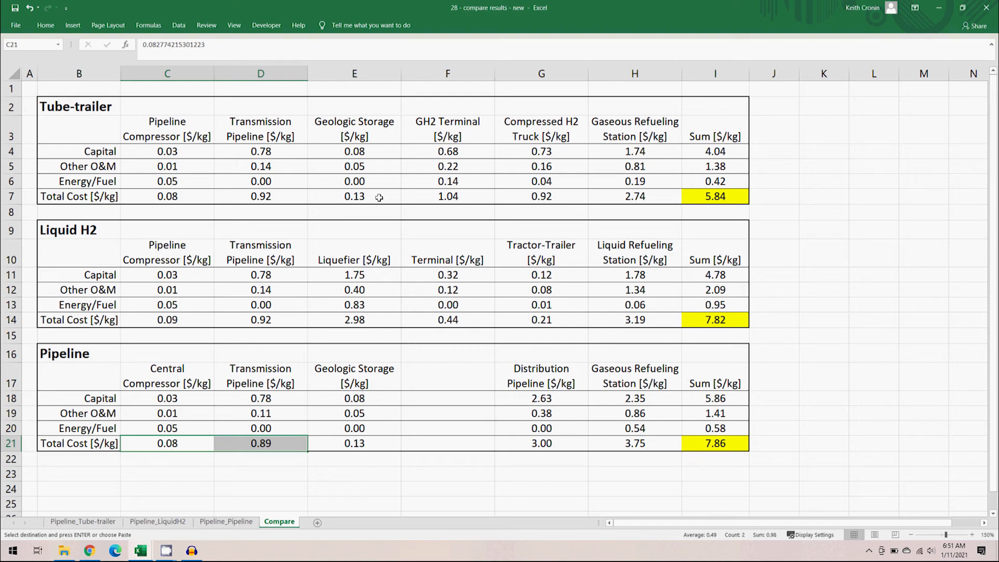
- Compare the geologic storage and liquefier costs across the tube-trailer, liquid H2 and pipeline tables
click(381, 126)
ctrl+click(374, 379)
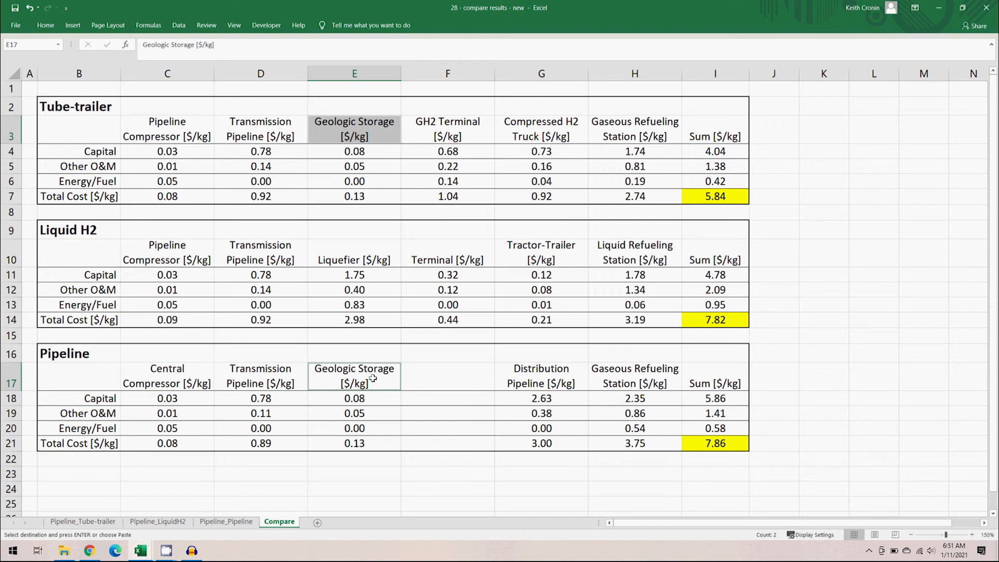
click(388, 198)
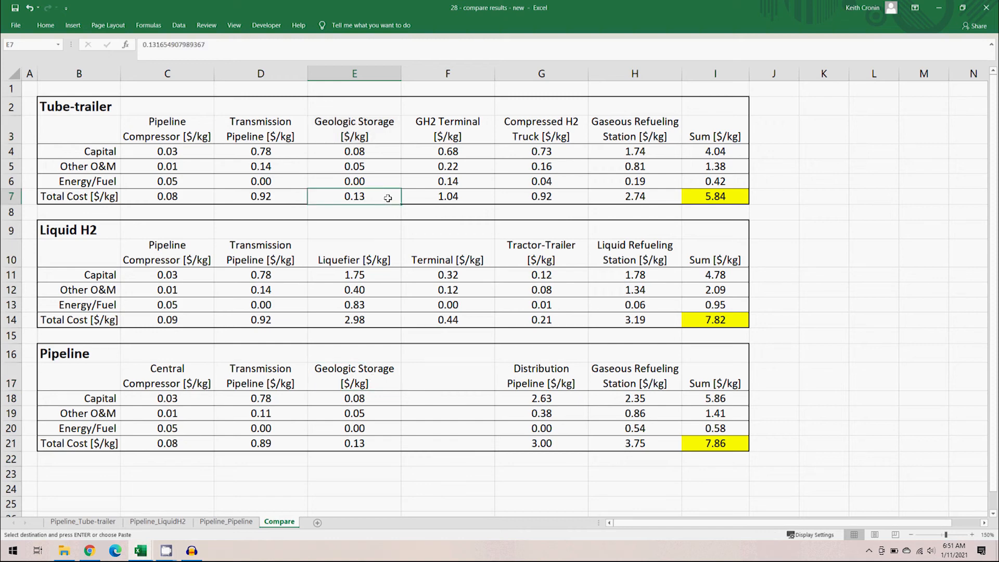
ctrl+click(385, 446)
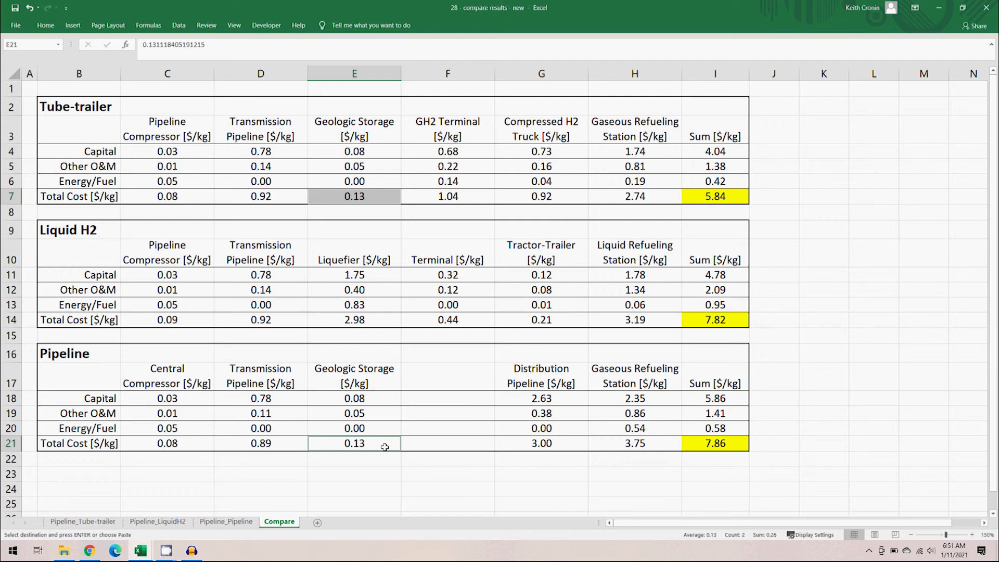
click(382, 256)
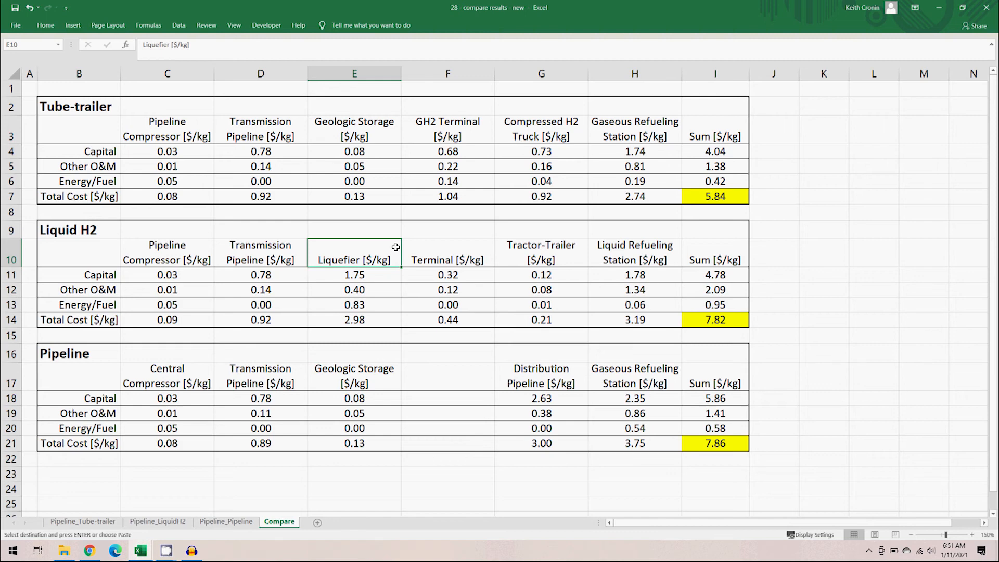
click(397, 317)
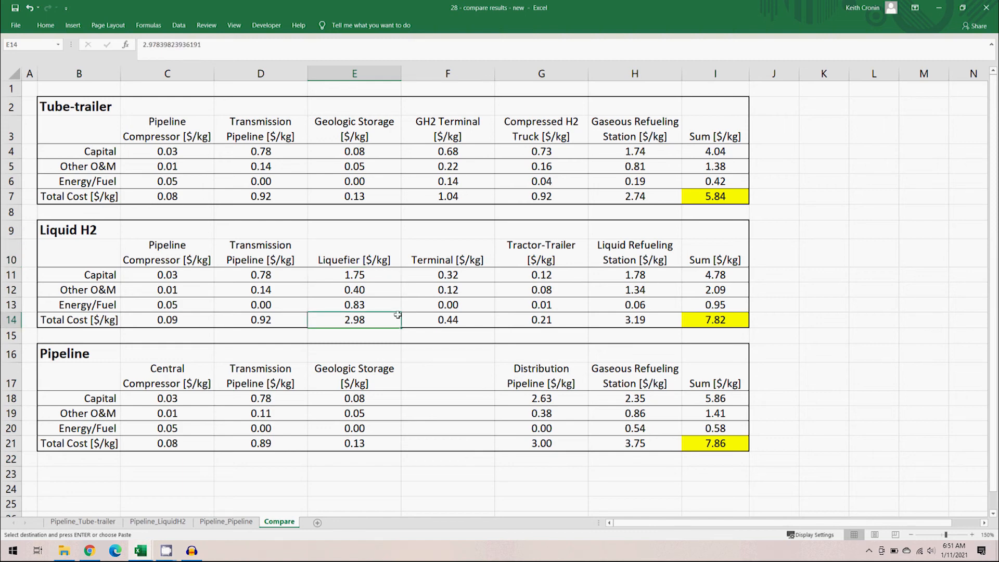
- Compare the terminal total costs across the tube-trailer, liquid H2 and pipeline tables
click(460, 134)
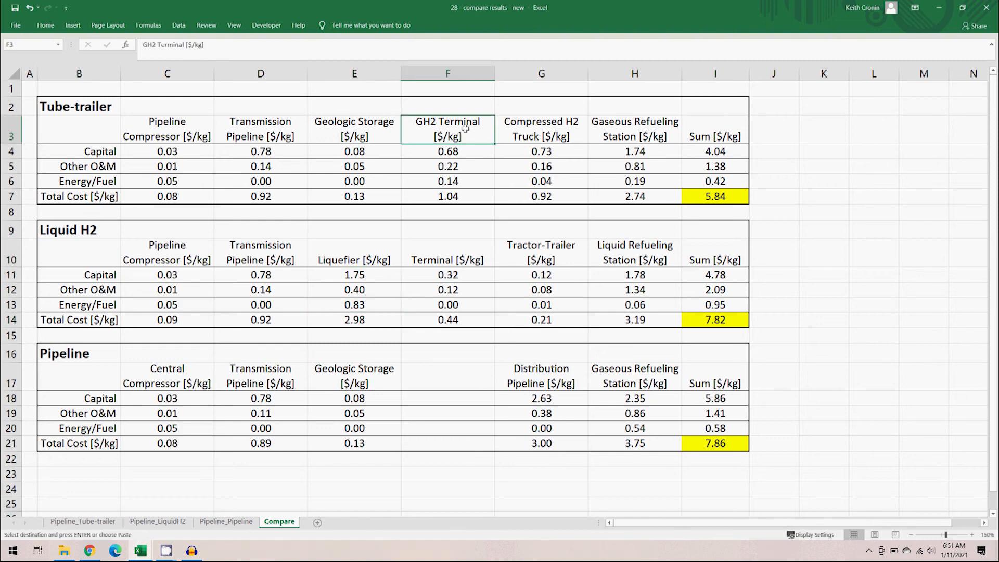
ctrl+click(476, 252)
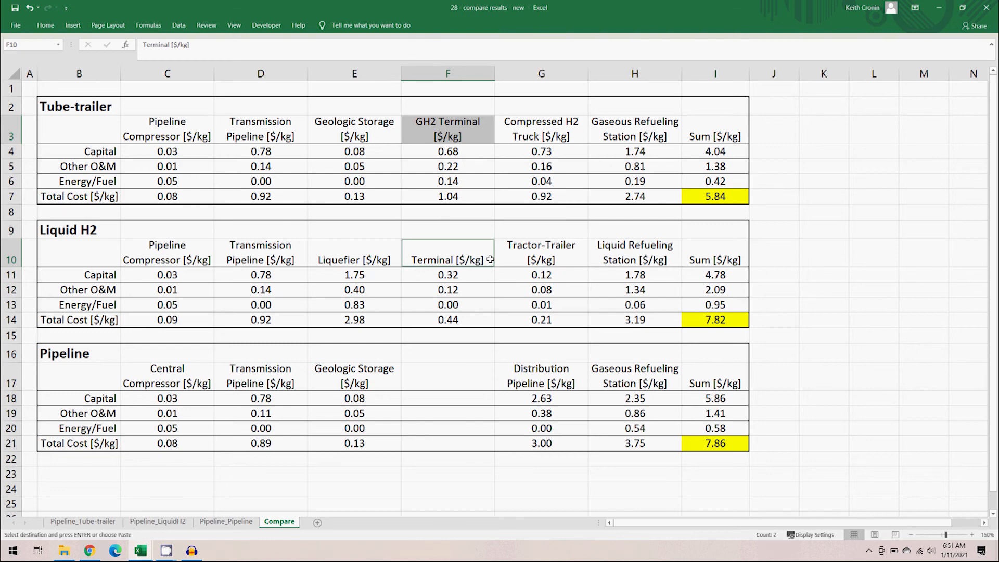
click(483, 197)
ctrl+click(483, 319)
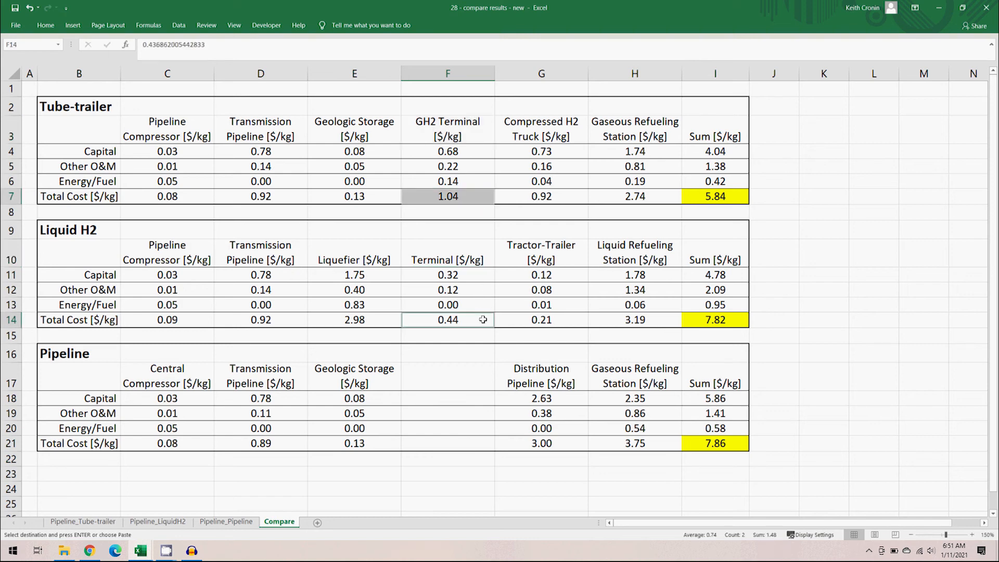
click(476, 381)
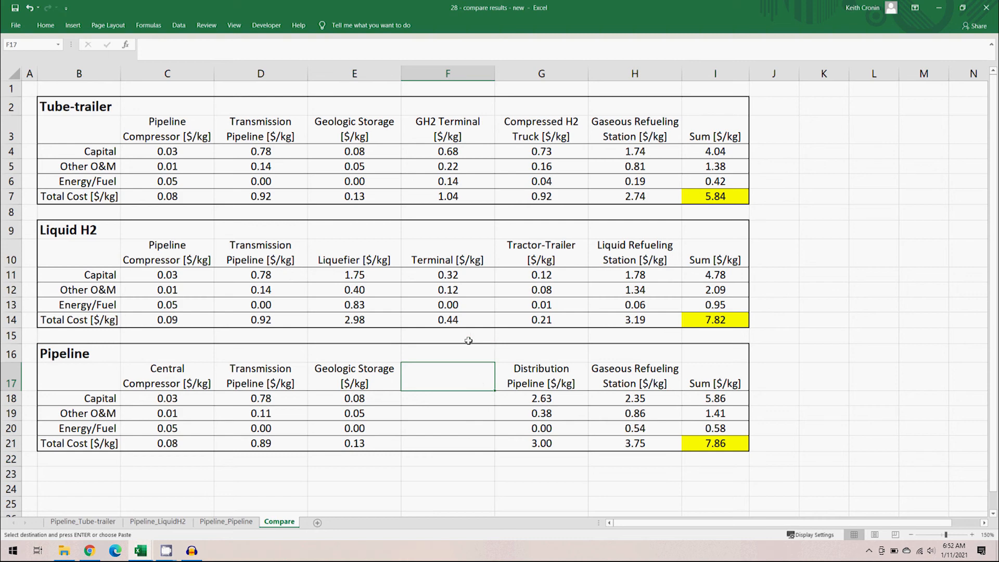
- Compare the compressed H2 truck, tractor-trailer and distribution pipeline total costs across the three scenarios
drag(572, 135, 614, 136)
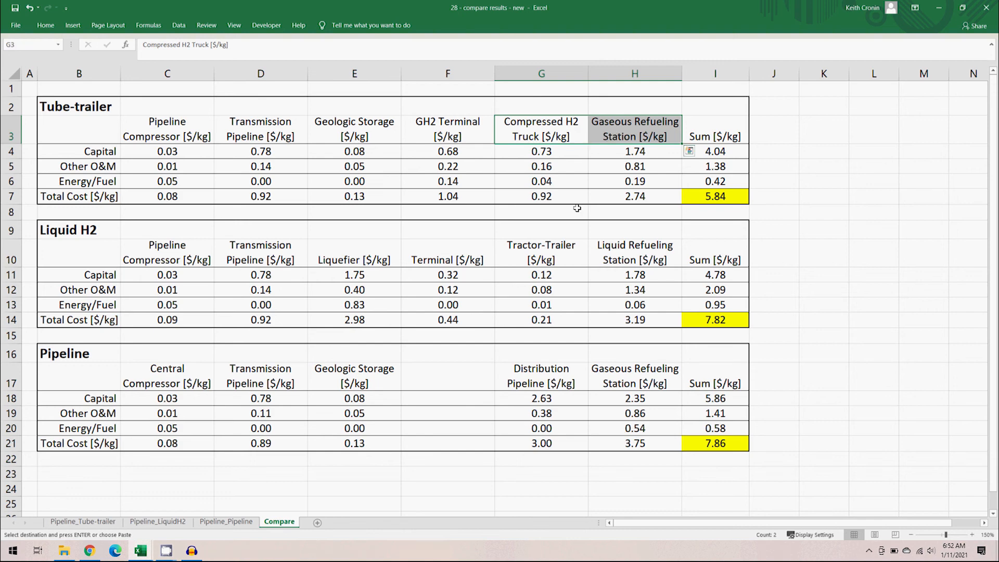
drag(565, 261, 613, 265)
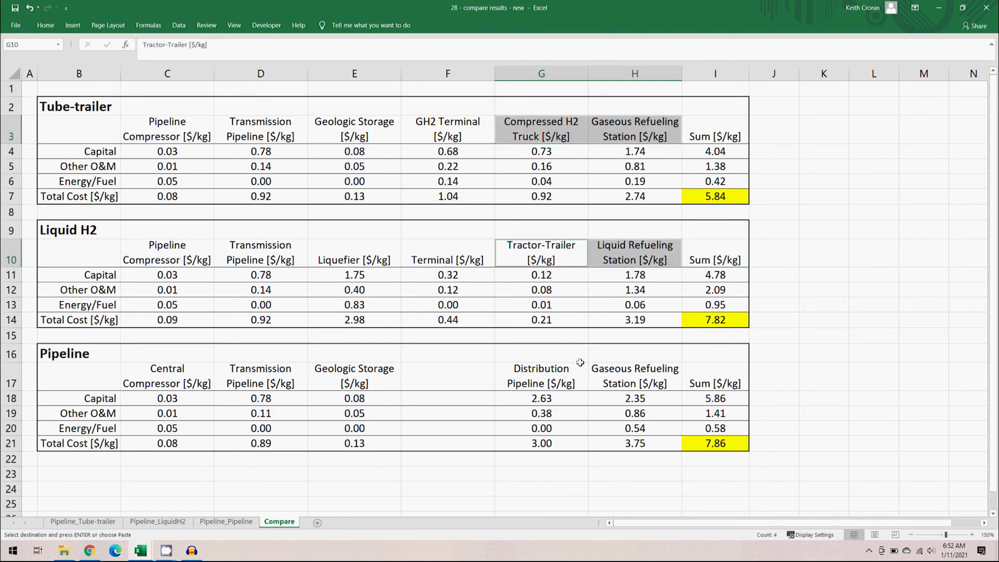
drag(574, 375, 611, 375)
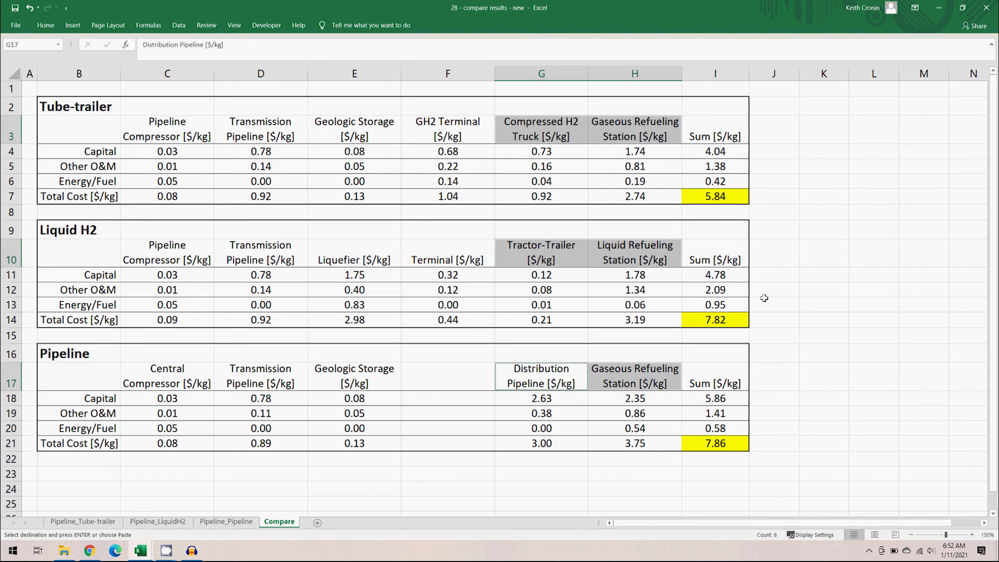
click(570, 197)
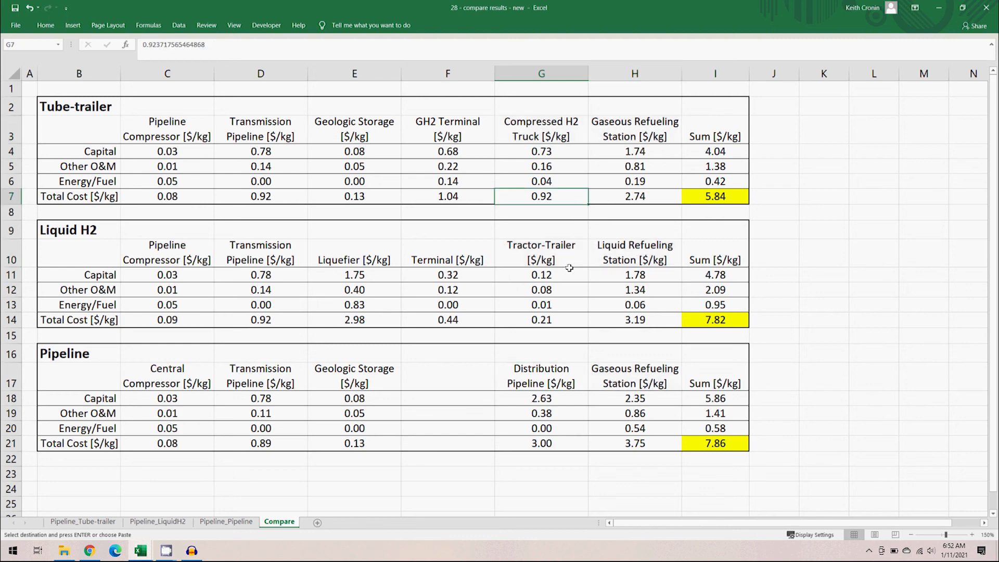
ctrl+click(575, 320)
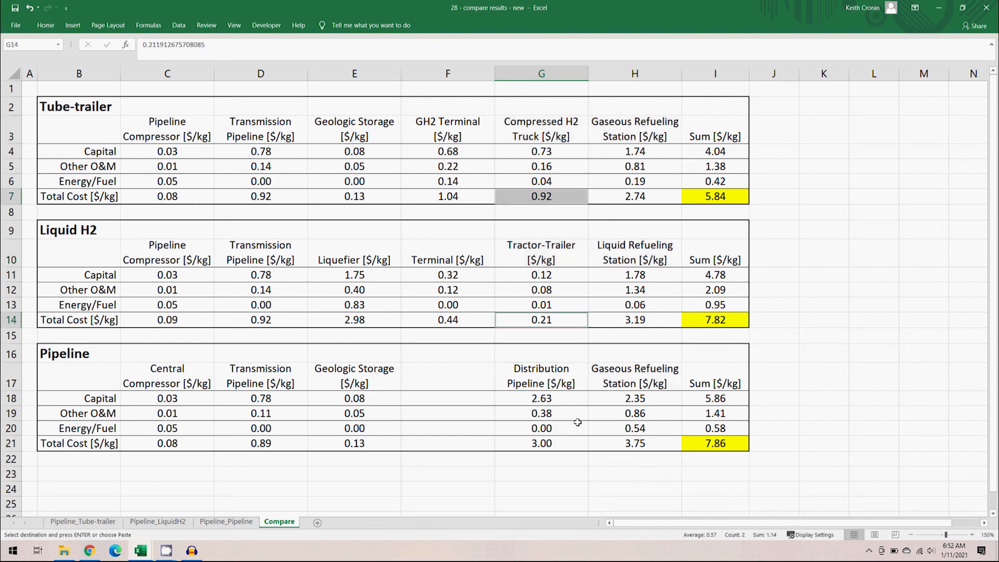
ctrl+click(566, 445)
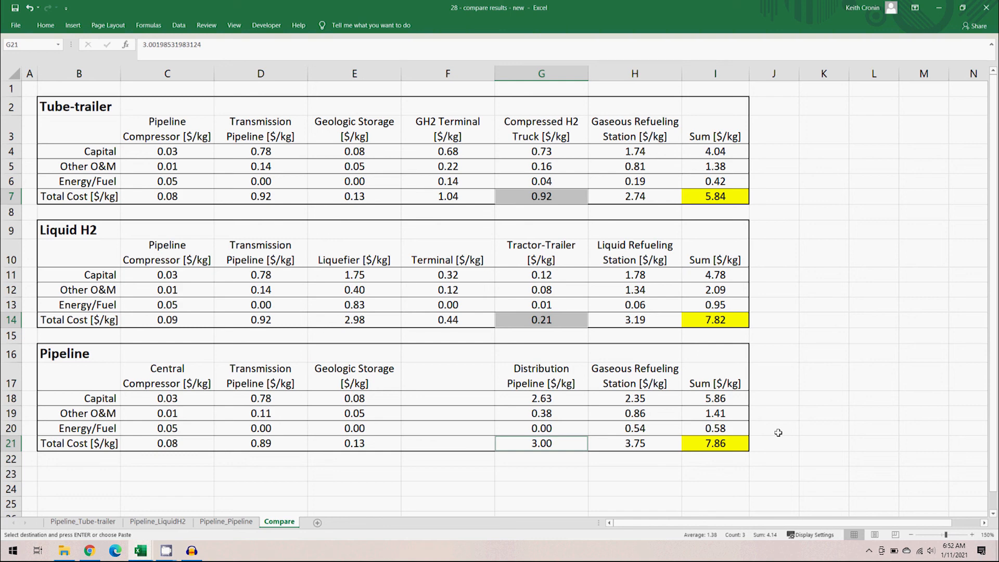
- Compare the refueling station total costs across the three scenario tables
click(659, 199)
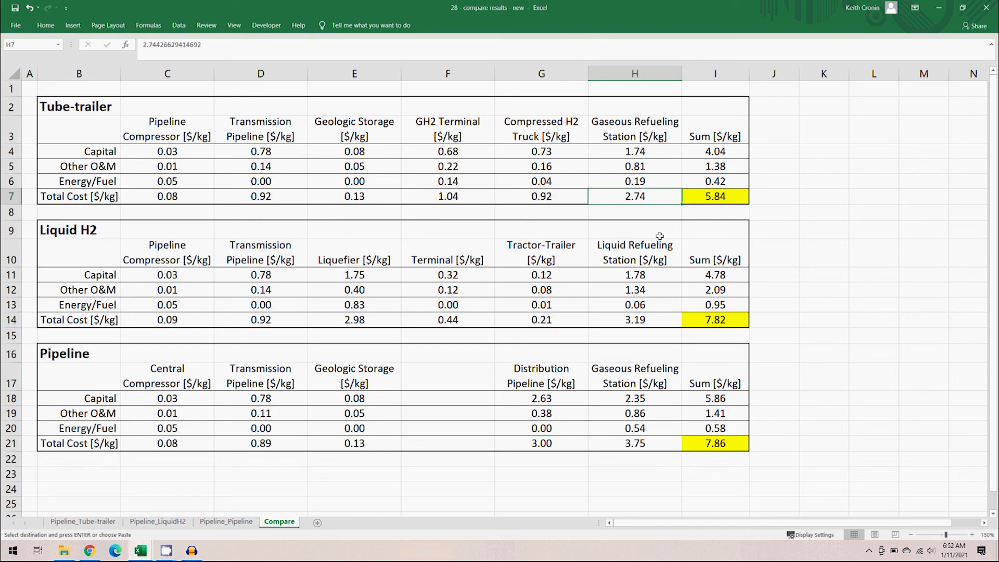
ctrl+click(661, 321)
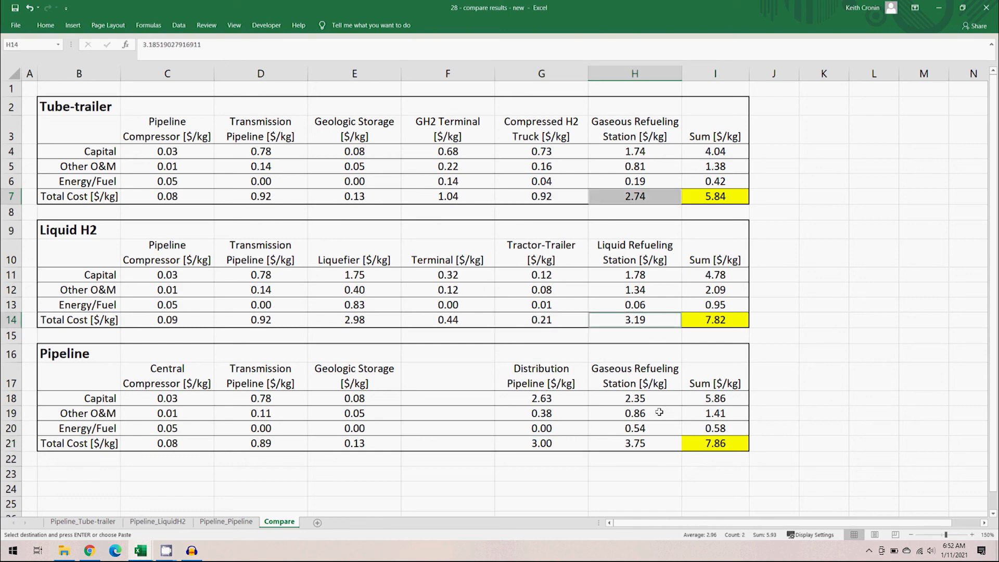
ctrl+click(659, 446)
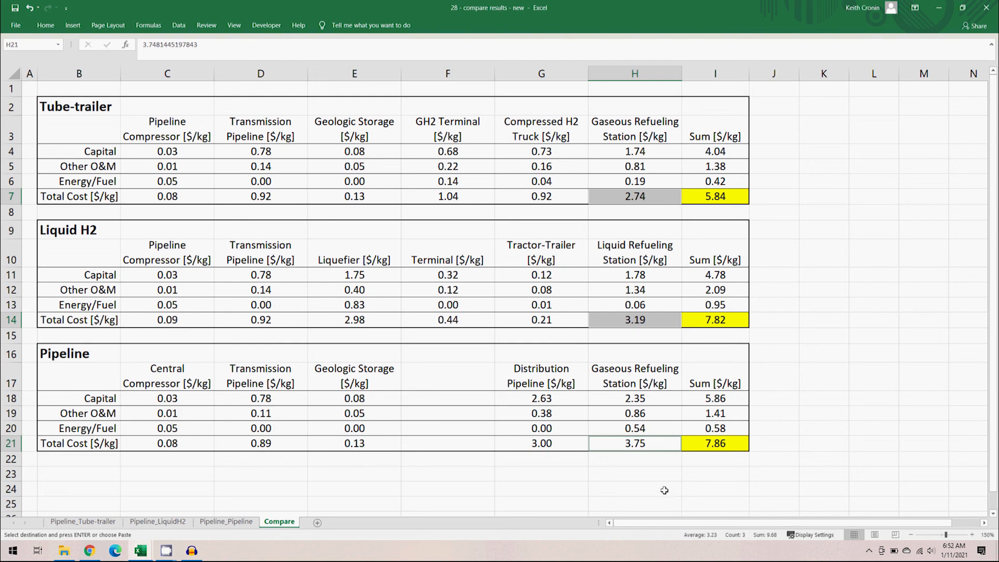